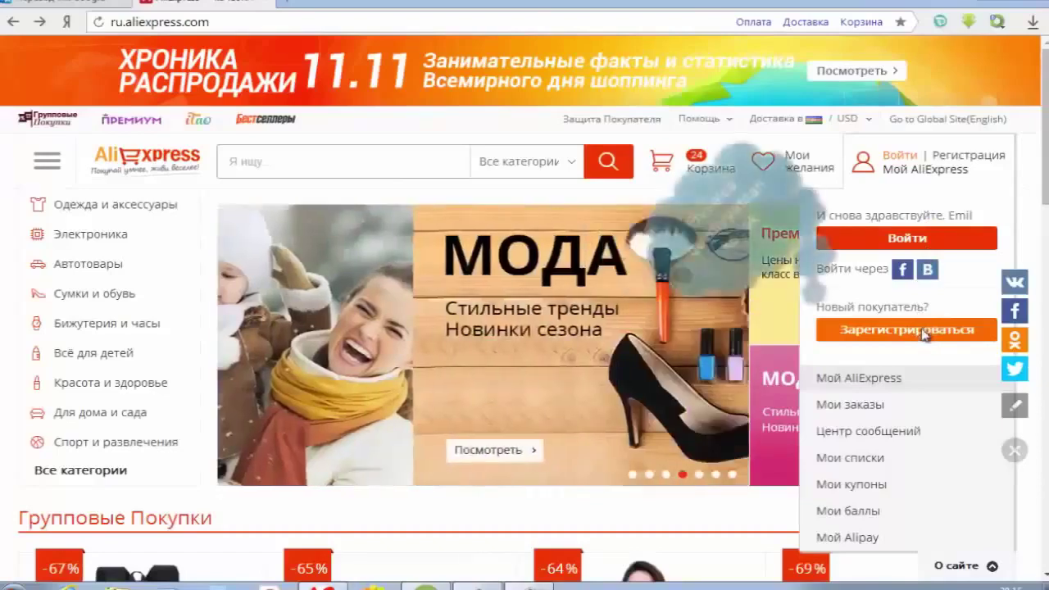
- Choose Зарегистрироваться from the account menu to open the new-profile form
left_click(924, 330)
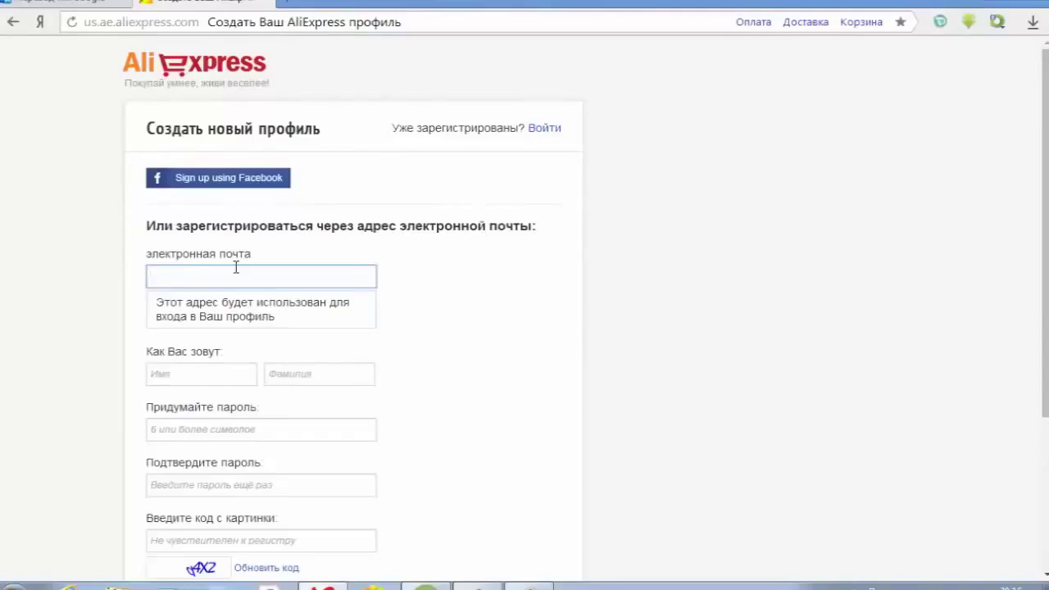
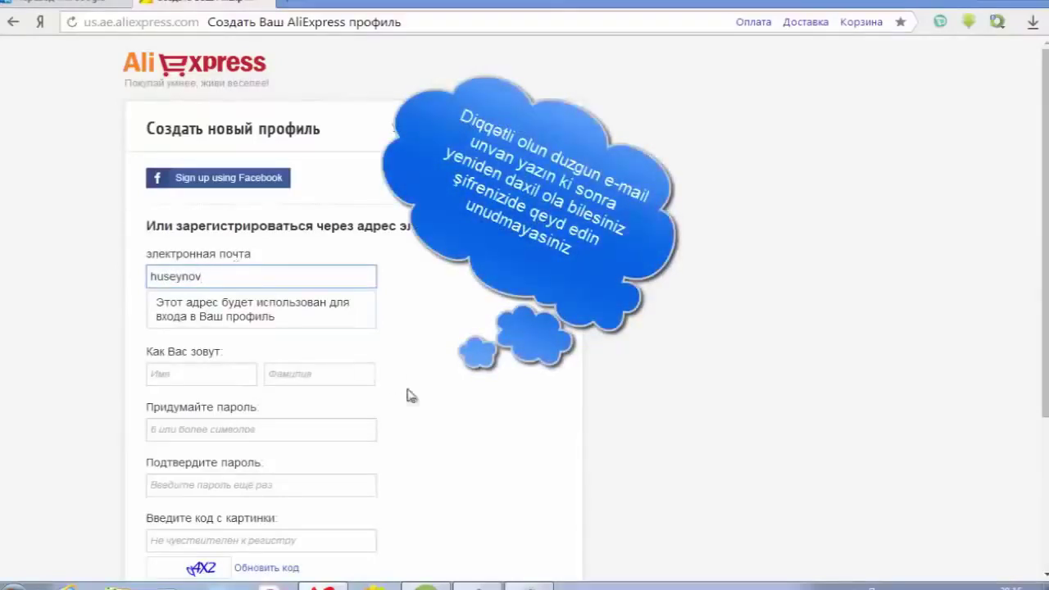
- Enter a gmail e-mail address, switching the keyboard to English and accepting the suggestion
left_click(798, 587)
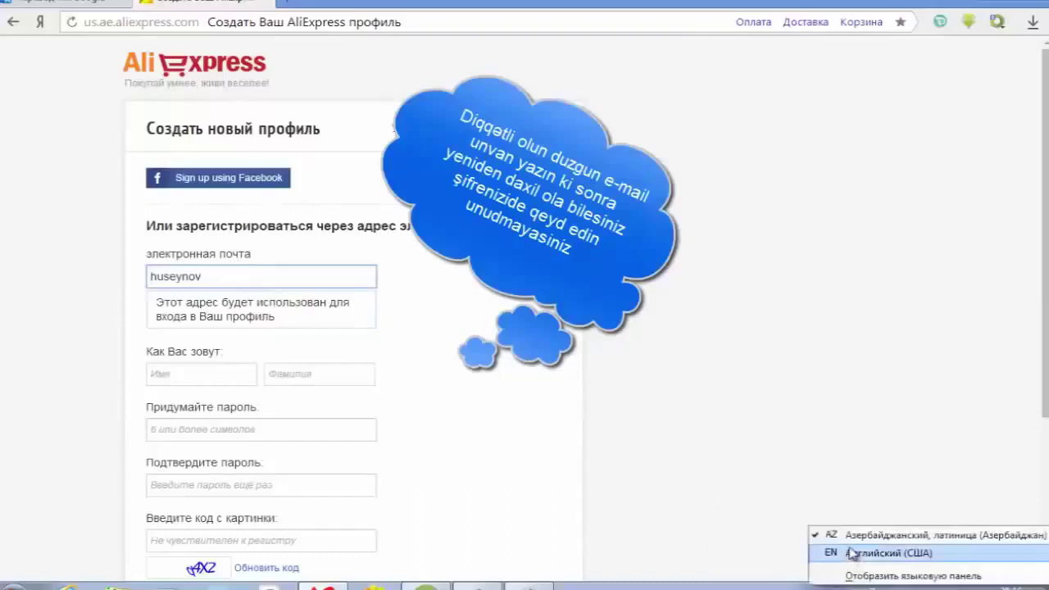
left_click(830, 535)
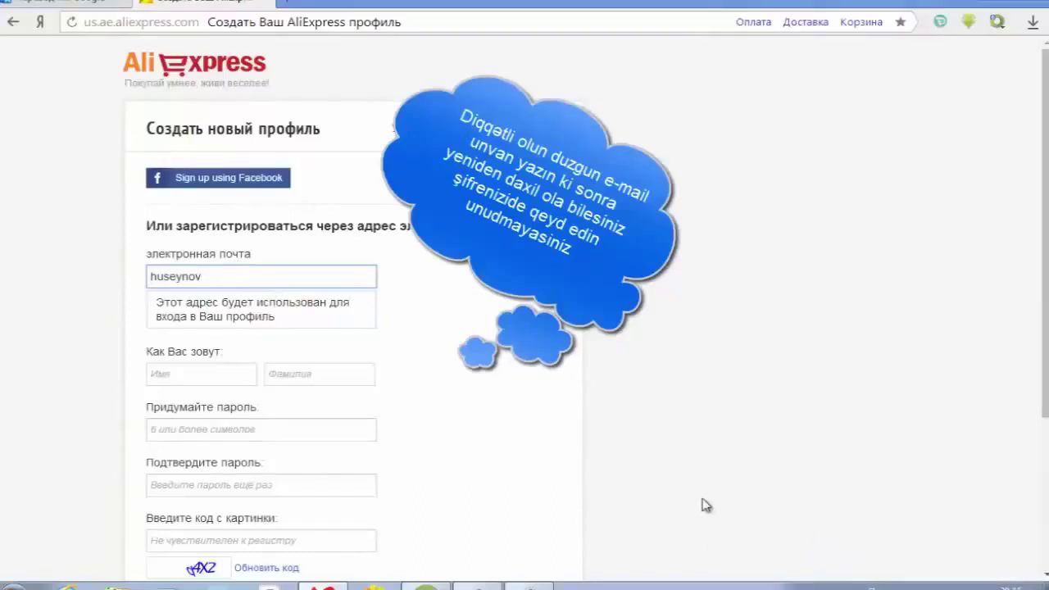
type("@")
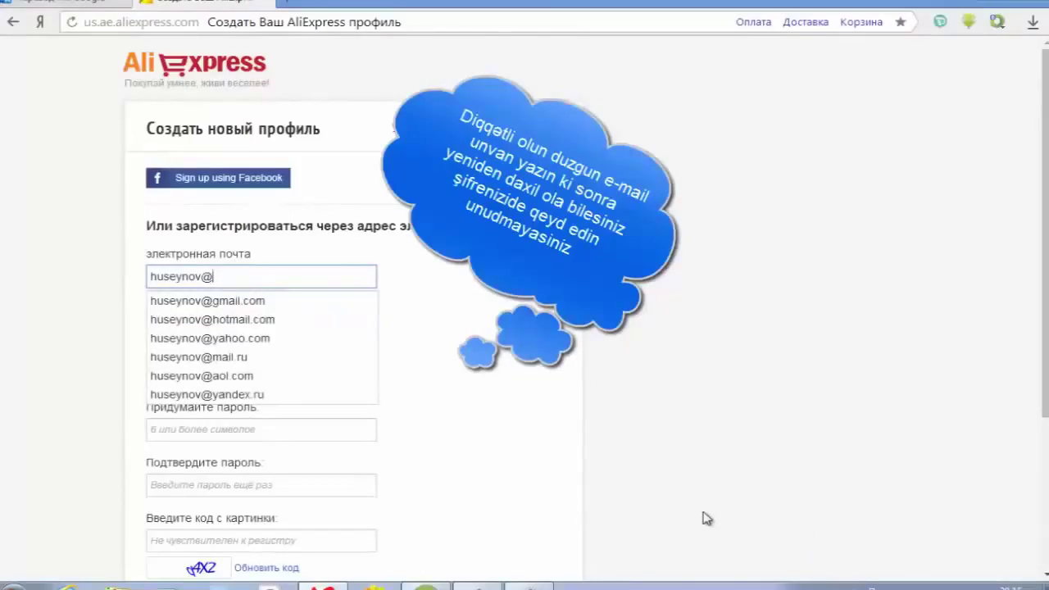
left_click(319, 301)
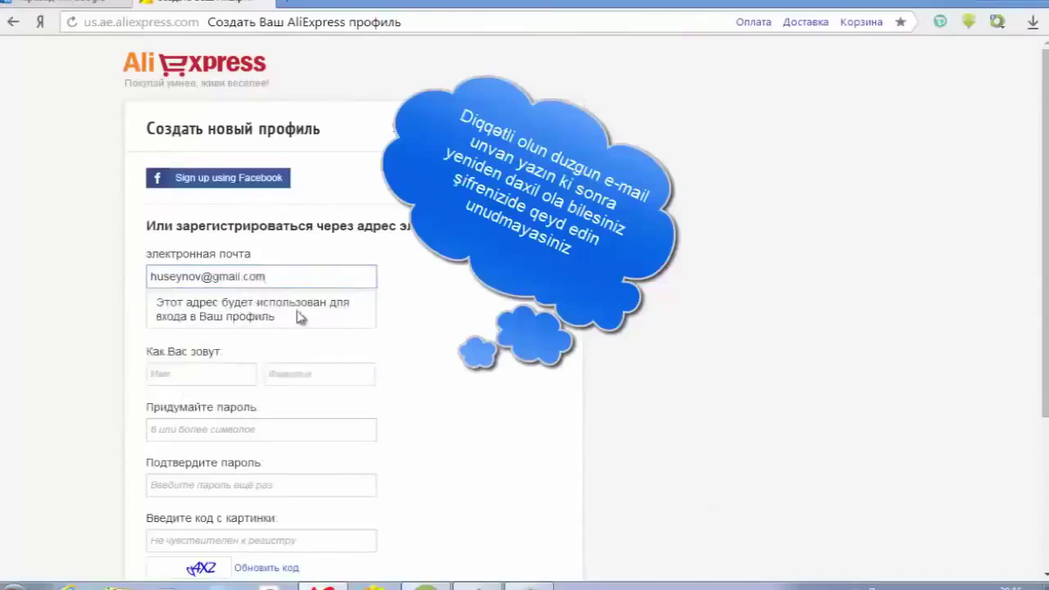
- Enter the first name, append 111 to the already-registered e-mail, and fill in the surname
left_click(188, 373)
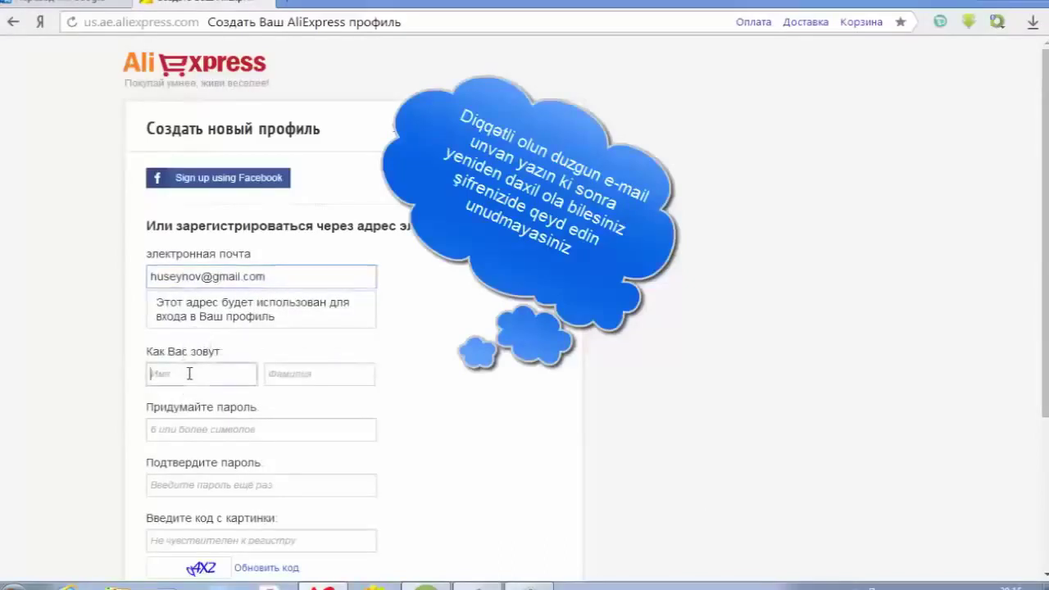
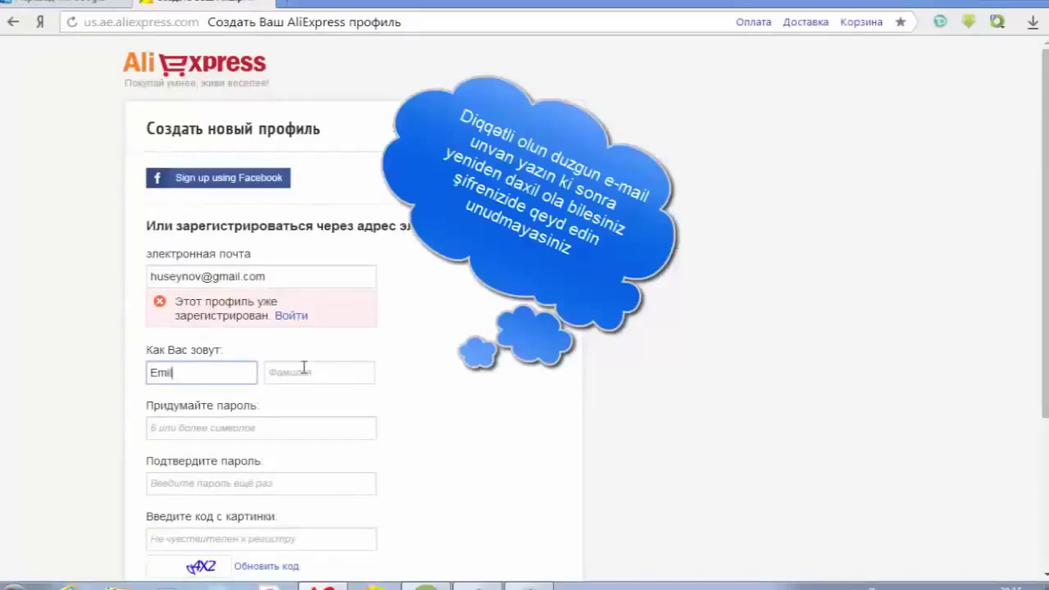
left_click(204, 276)
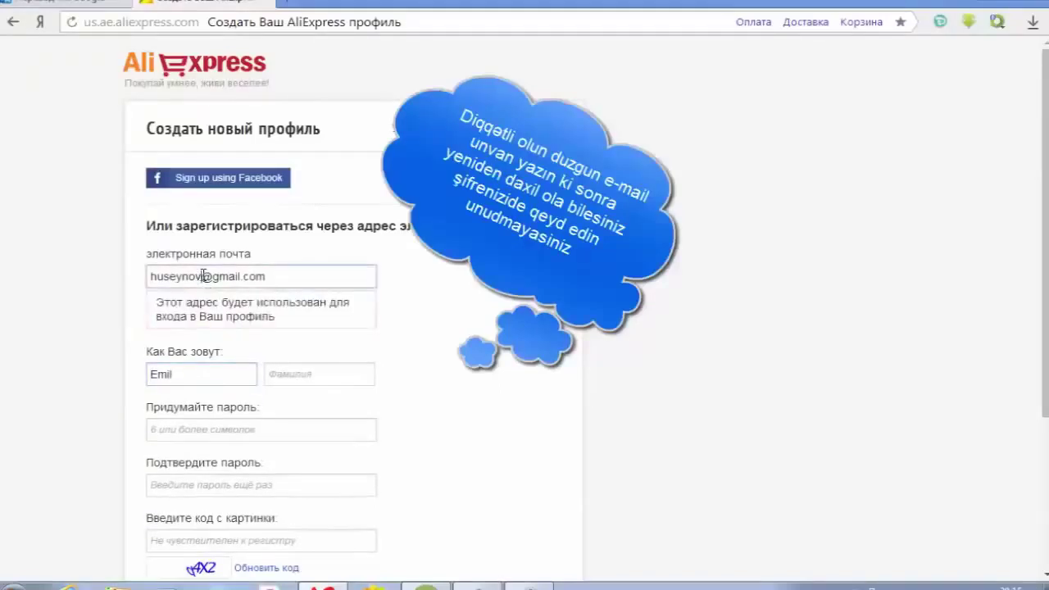
type("111")
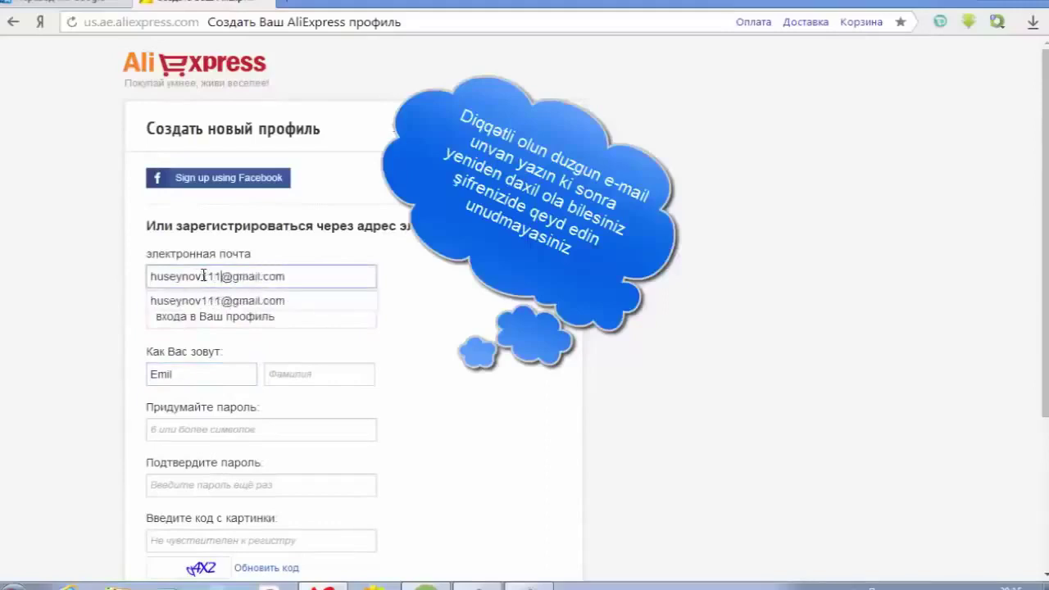
left_click(301, 374)
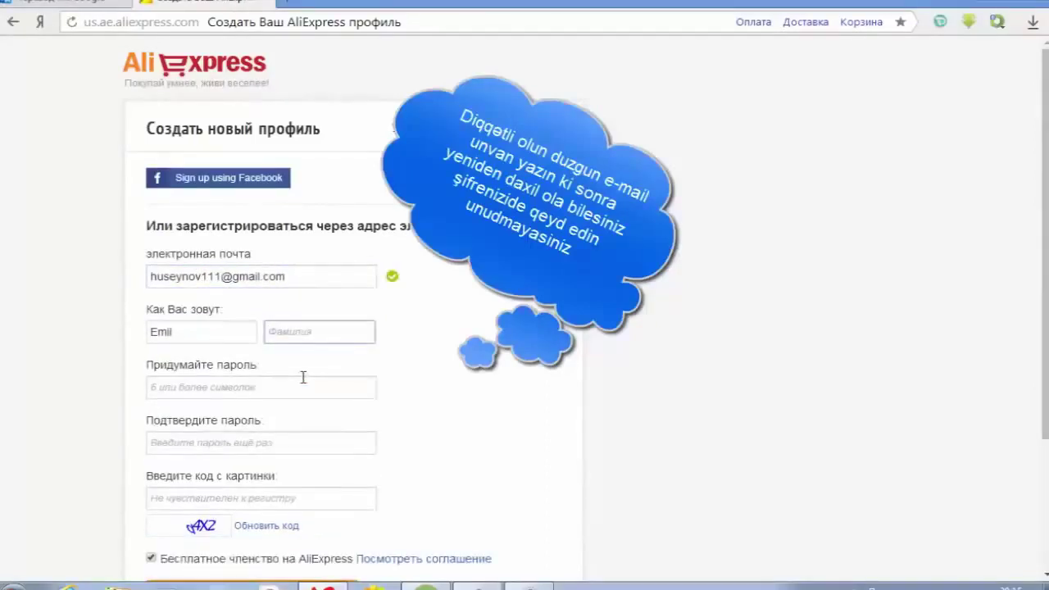
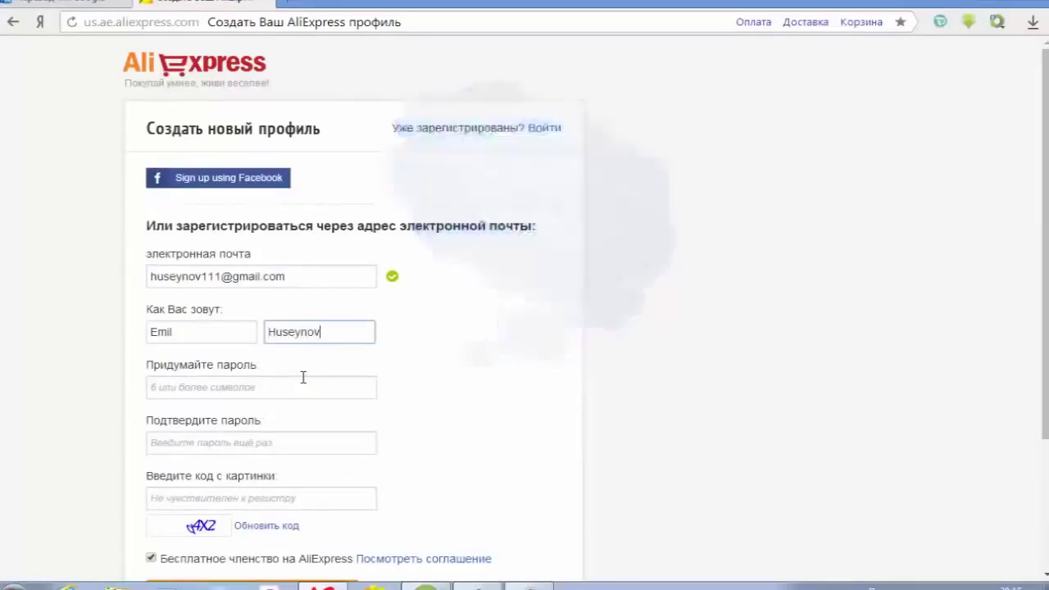
- Type the account password and its matching confirmation
left_click(255, 393)
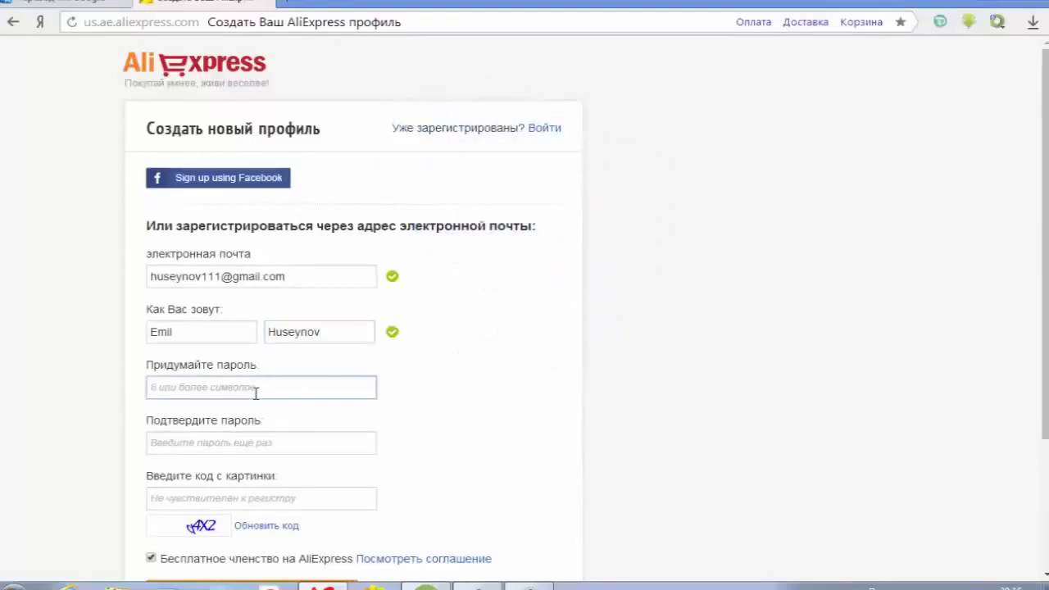
type("1")
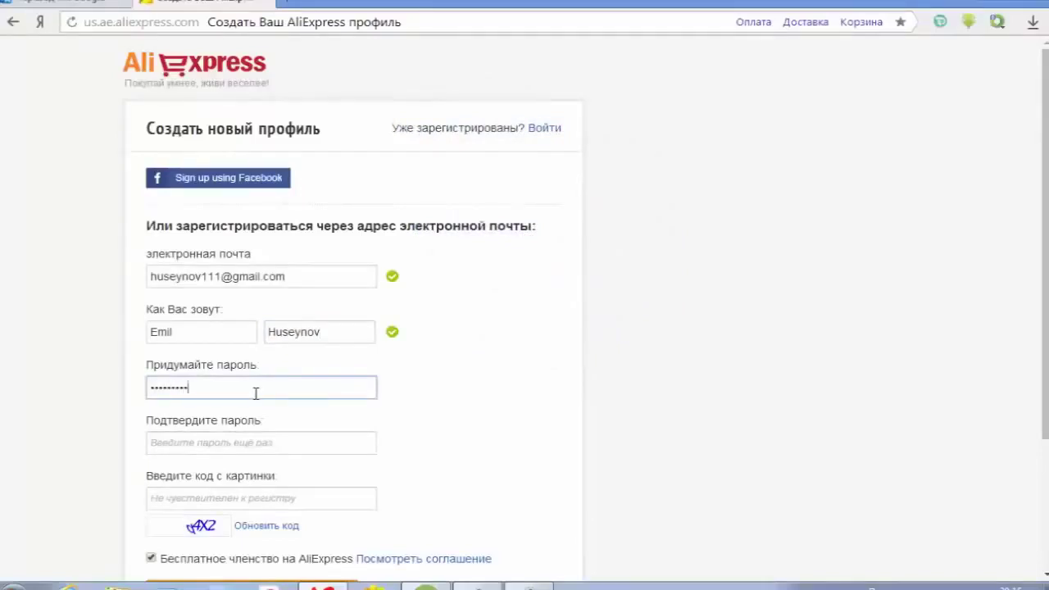
left_click(248, 445)
type("11")
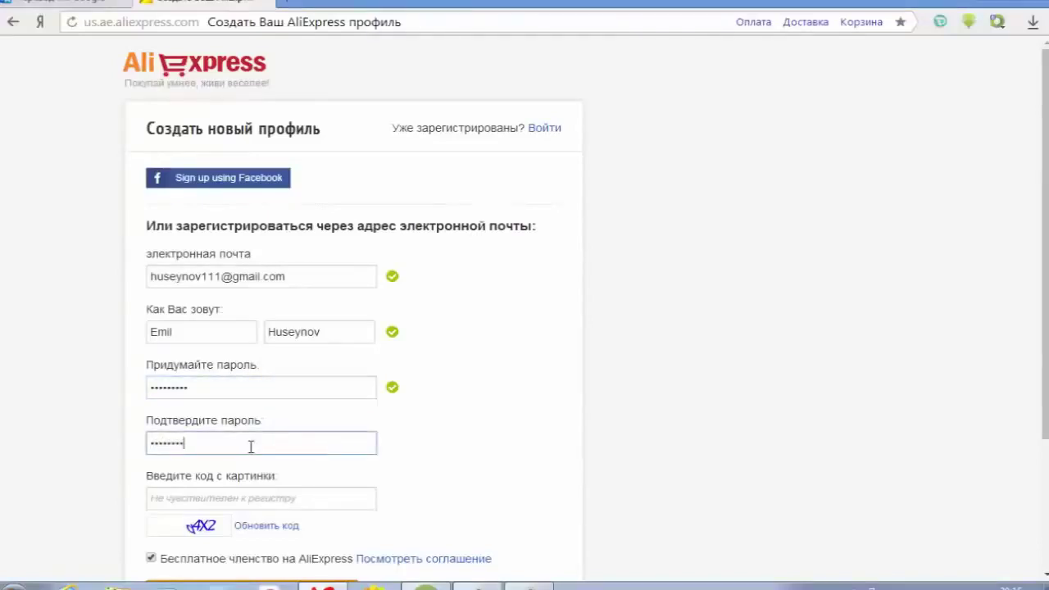
type("1")
scroll(251, 447, "down", 1)
- Enter the picture code and submit, then replace the rejected code and submit the profile again
left_click(236, 420)
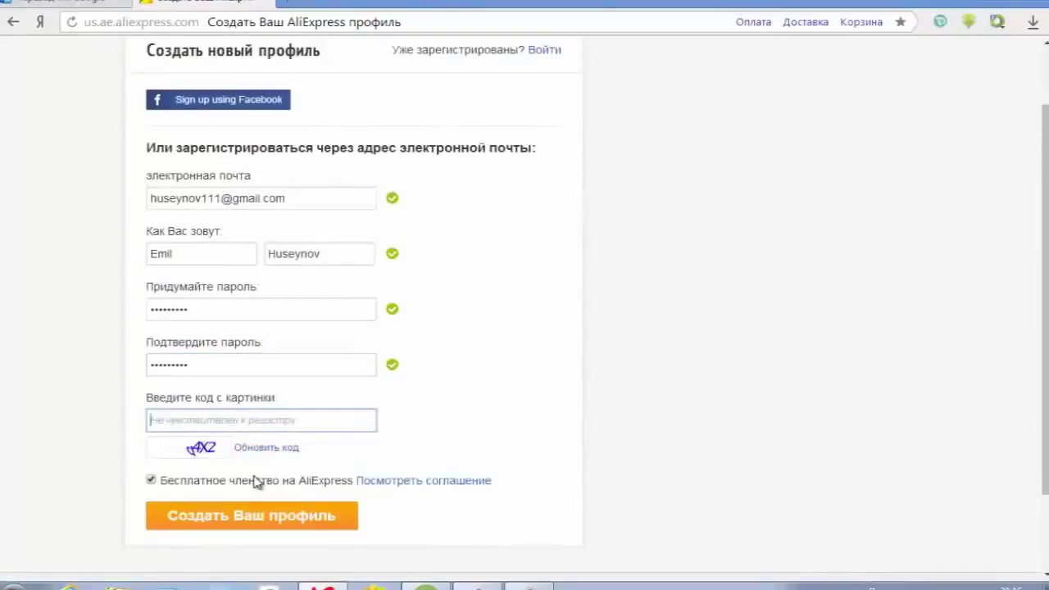
type("q4x2")
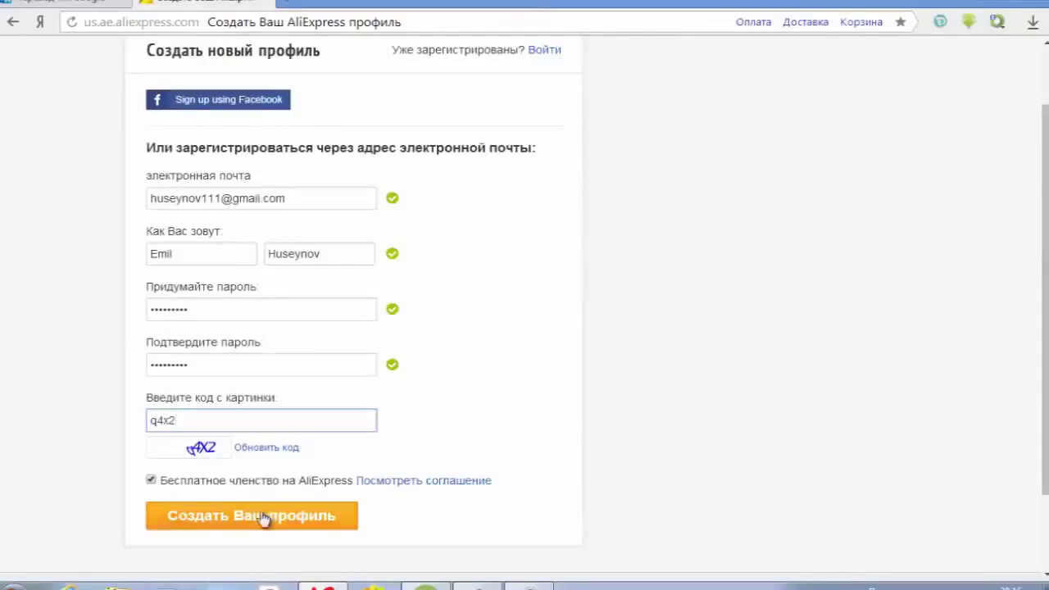
left_click(313, 517)
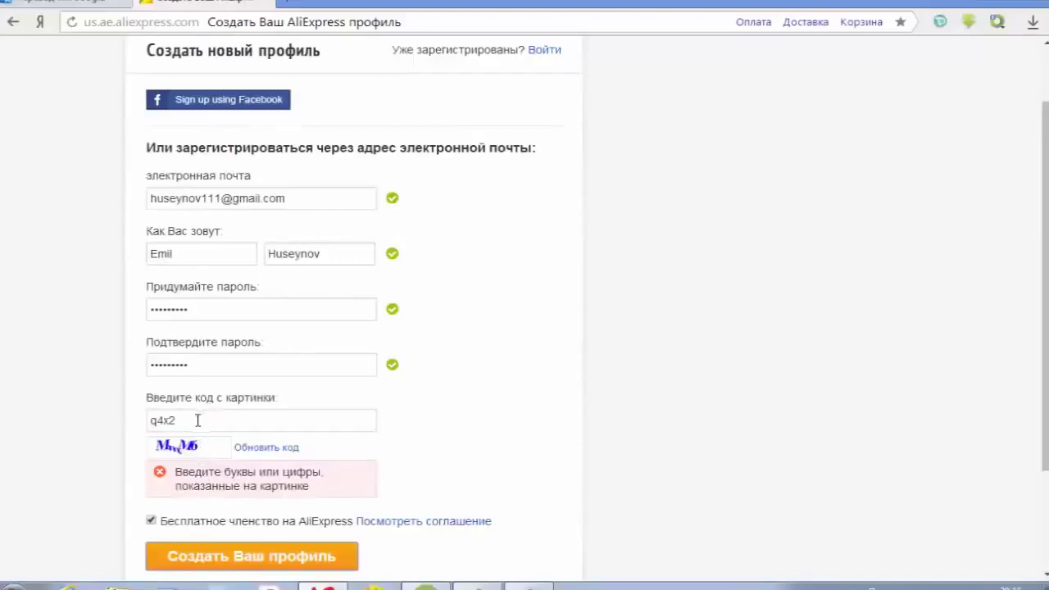
left_click_drag(198, 421, 65, 431)
type("MmM6")
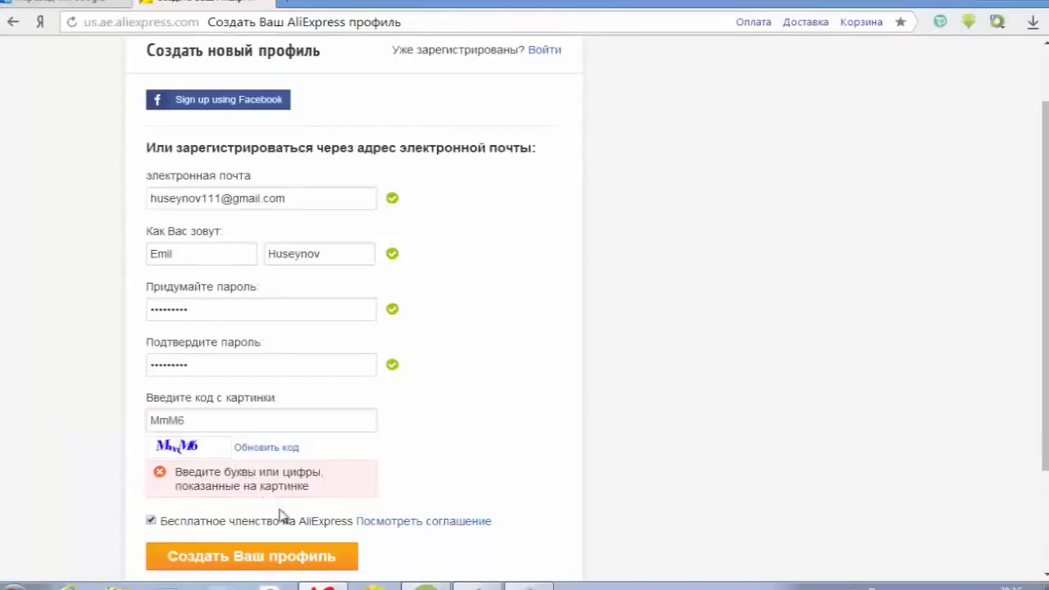
left_click(400, 487)
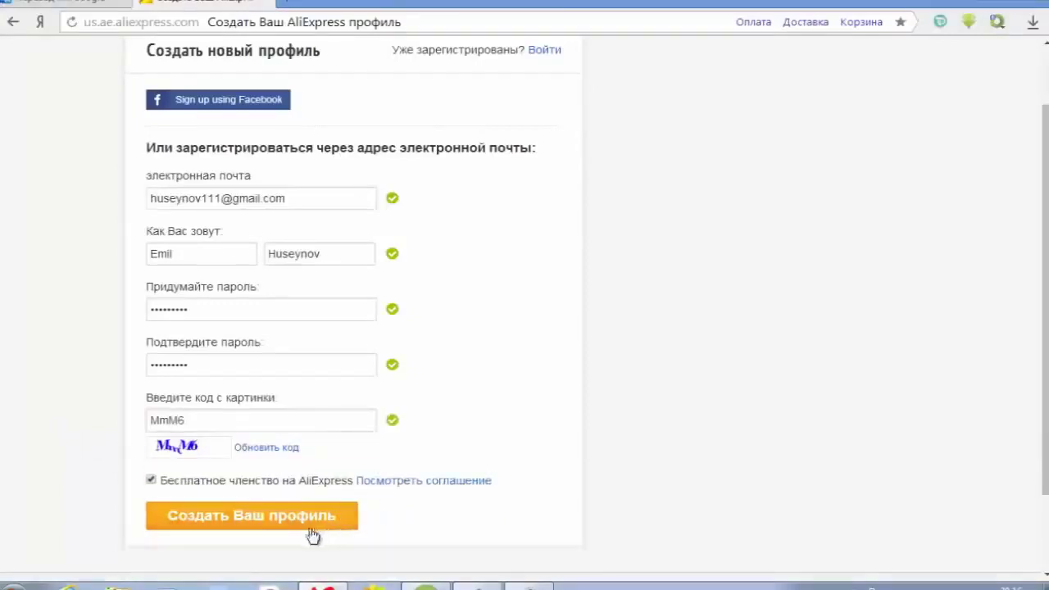
left_click(261, 518)
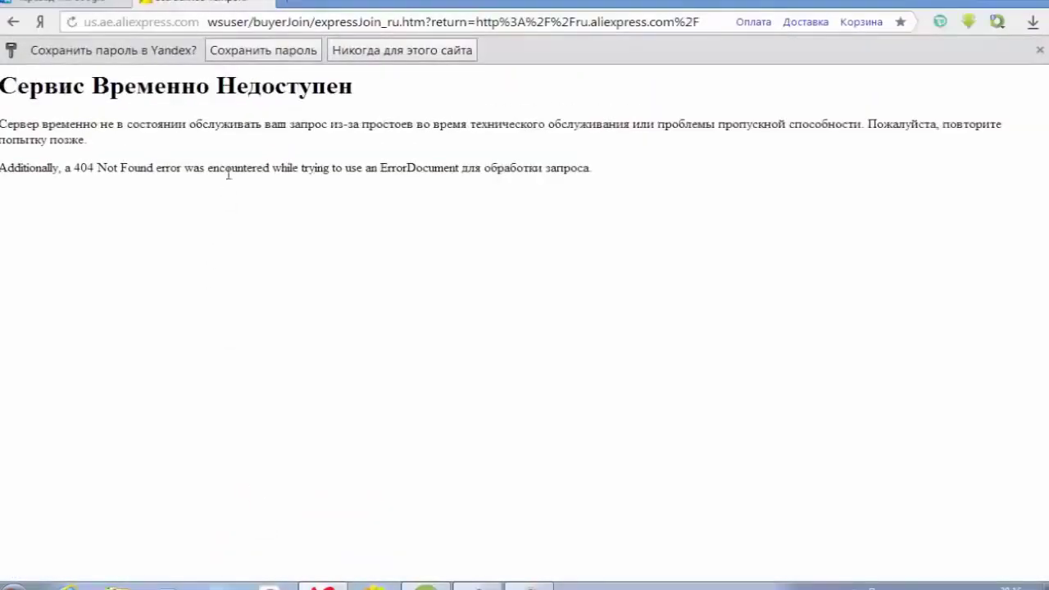
- Save the password in the browser, then reload the error page and confirm resending the registration
left_click(231, 49)
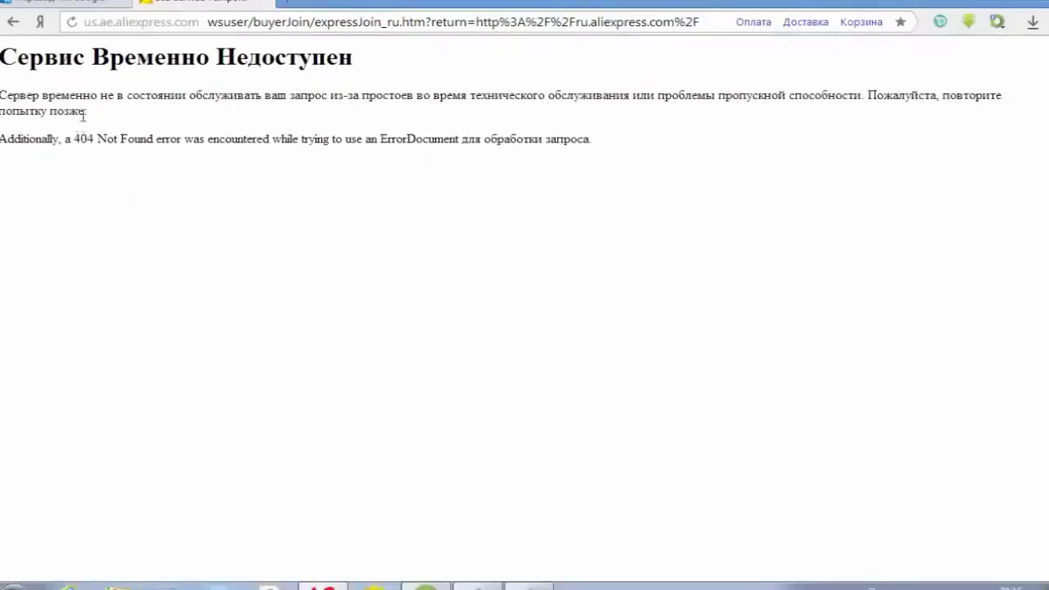
left_click(71, 27)
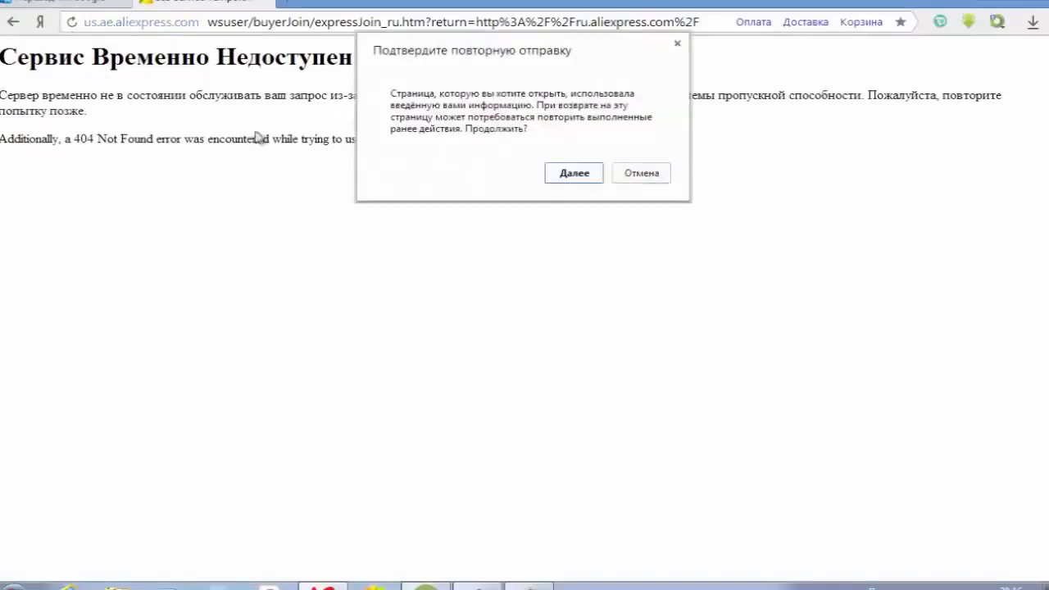
left_click(570, 177)
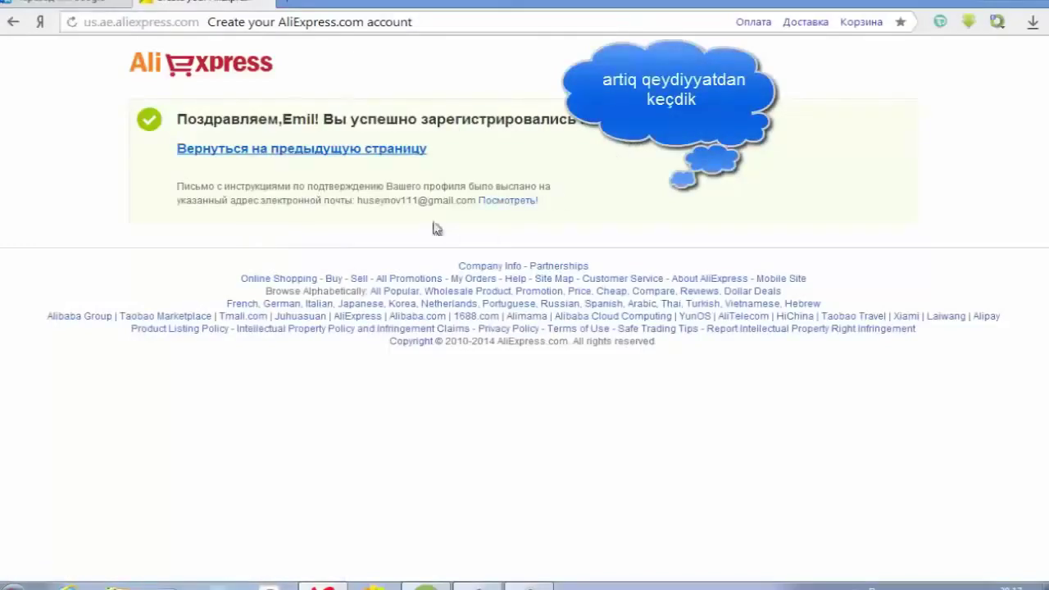
- Return to the previous page and sign out via the Мой AliExpress menu's Выйти
left_click(330, 150)
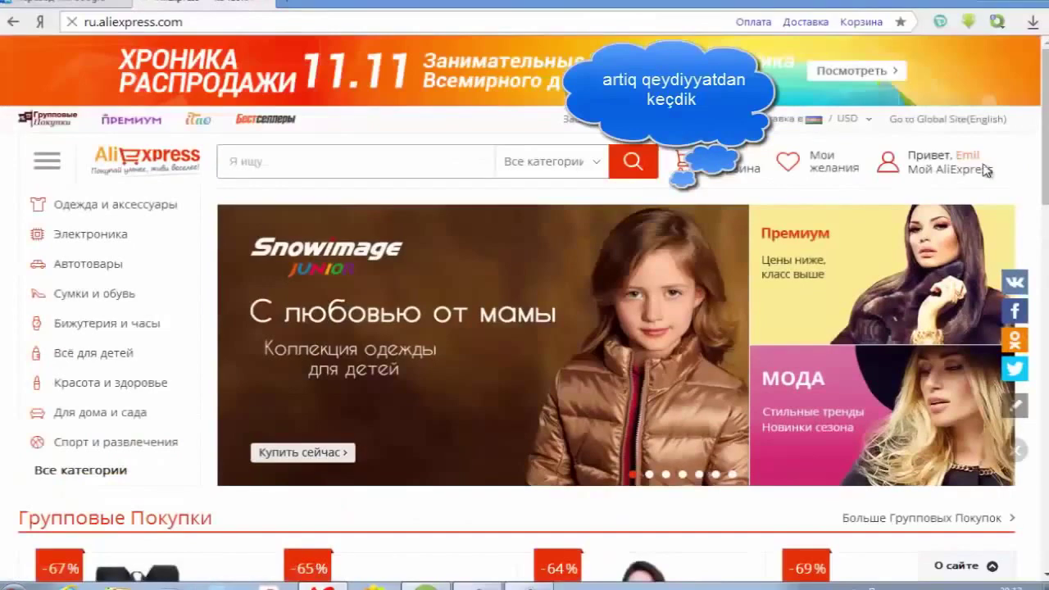
mouse_move(969, 157)
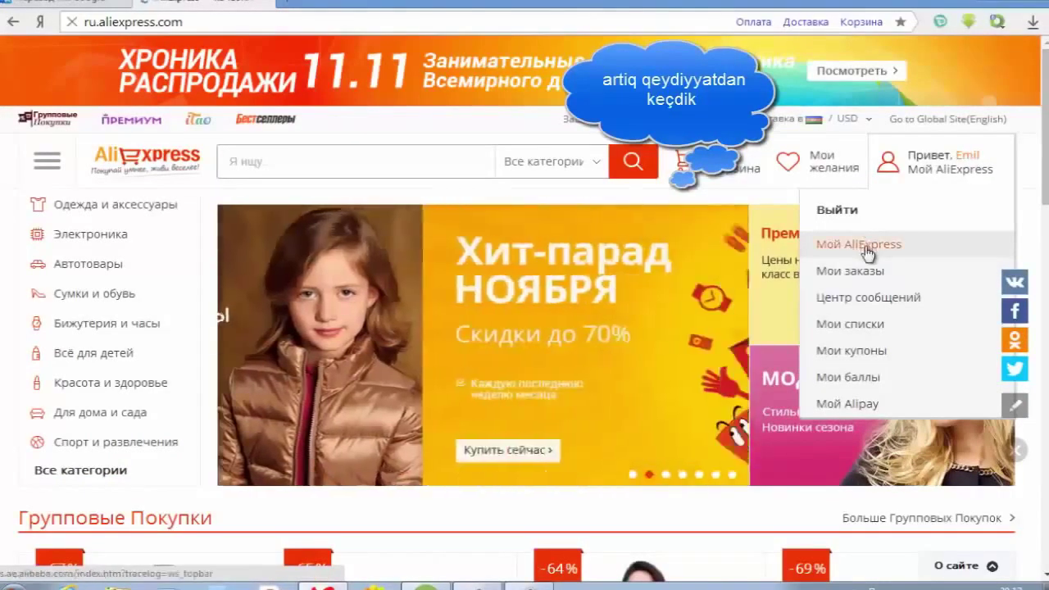
left_click(850, 212)
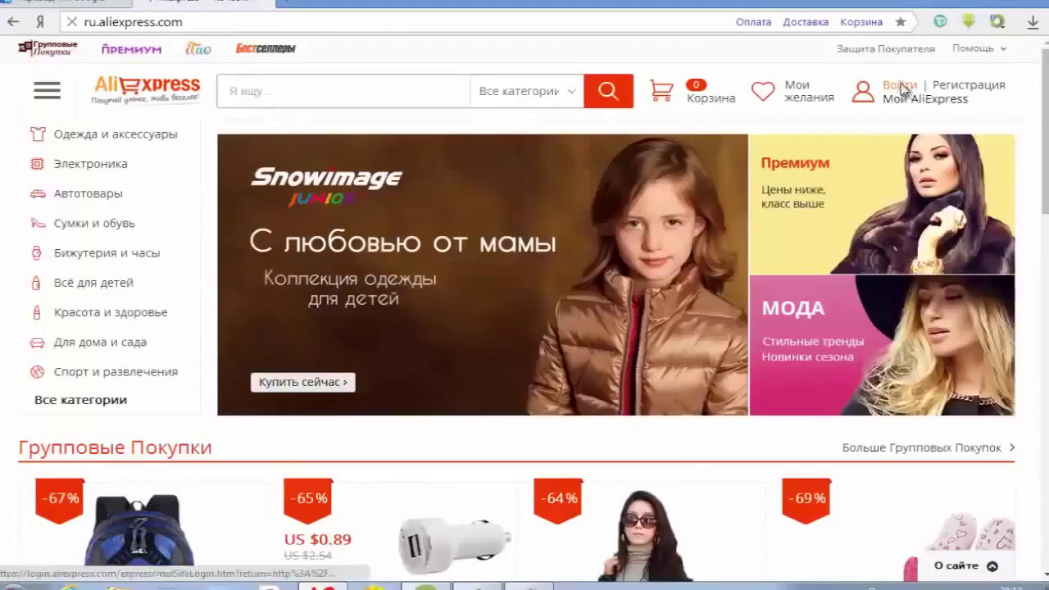
- On the sign-in page, pick the saved account e-mail and log in
left_click(904, 90)
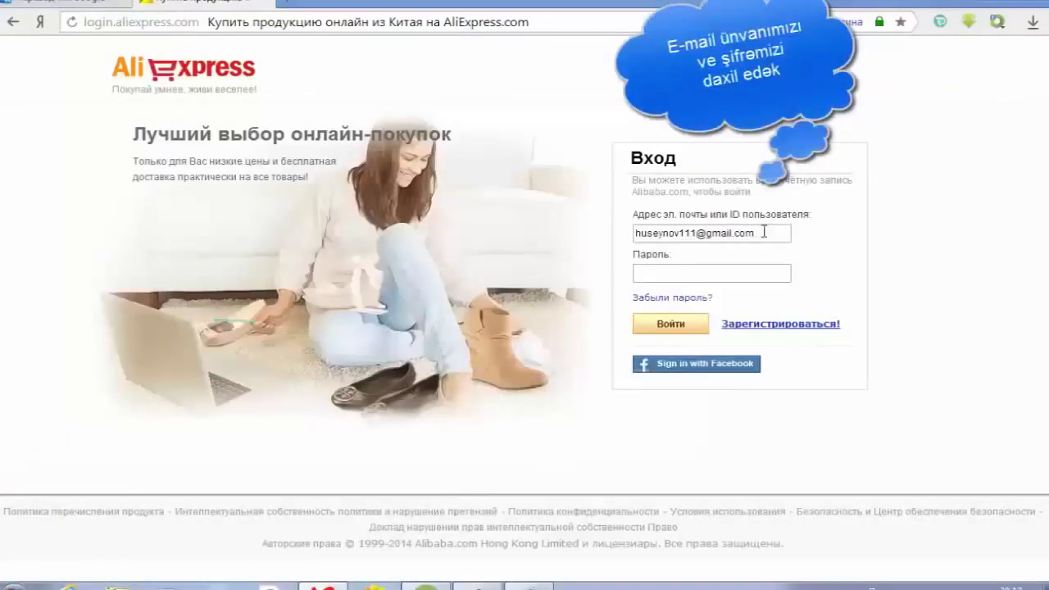
left_click_drag(761, 232, 632, 232)
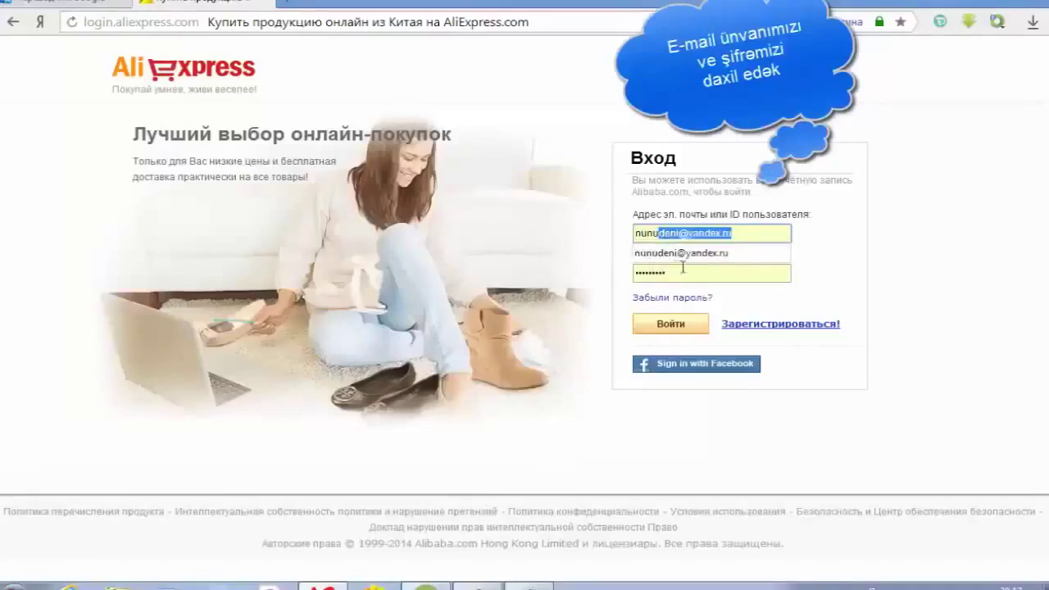
left_click(706, 256)
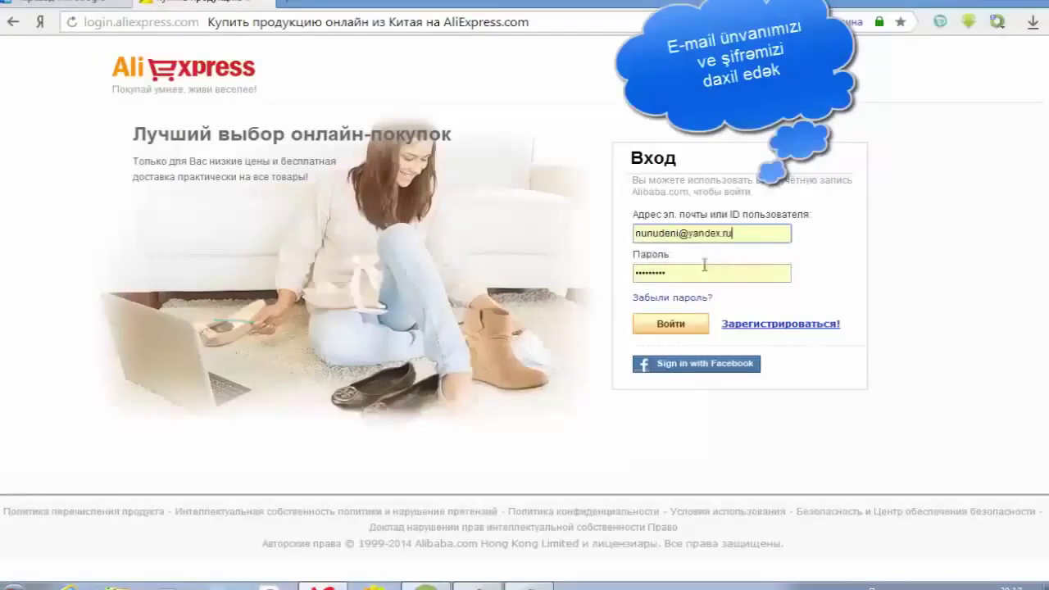
left_click(685, 324)
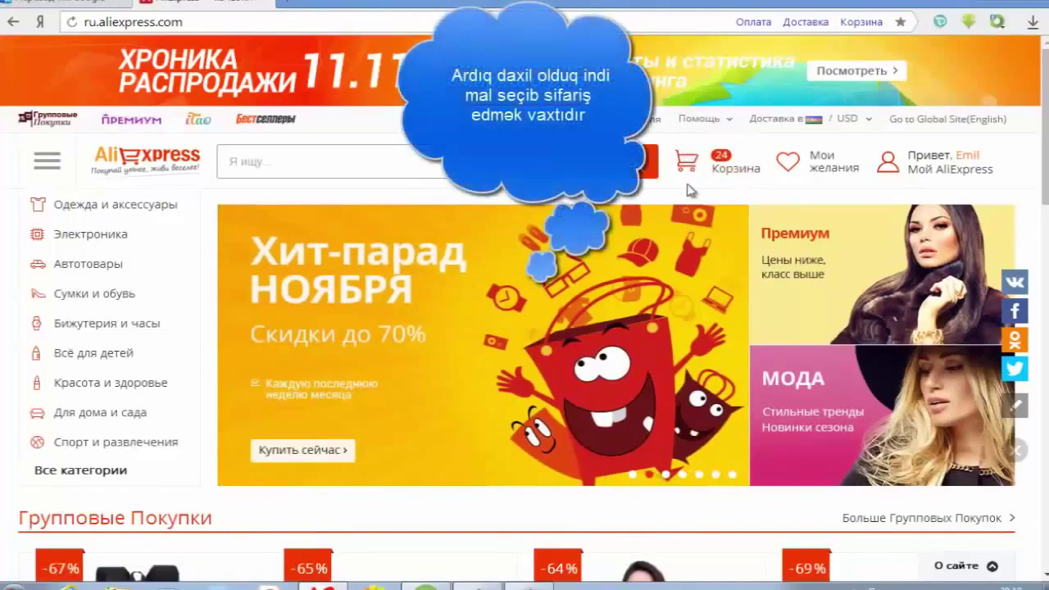
- Open the mobile phones category from the Электроника menu
mouse_move(924, 181)
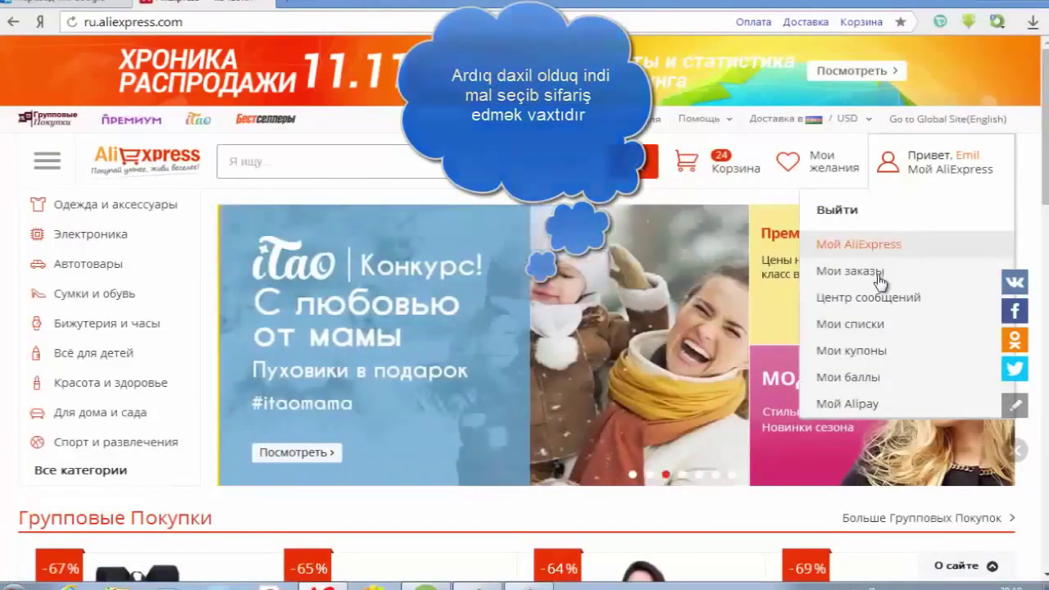
mouse_move(67, 205)
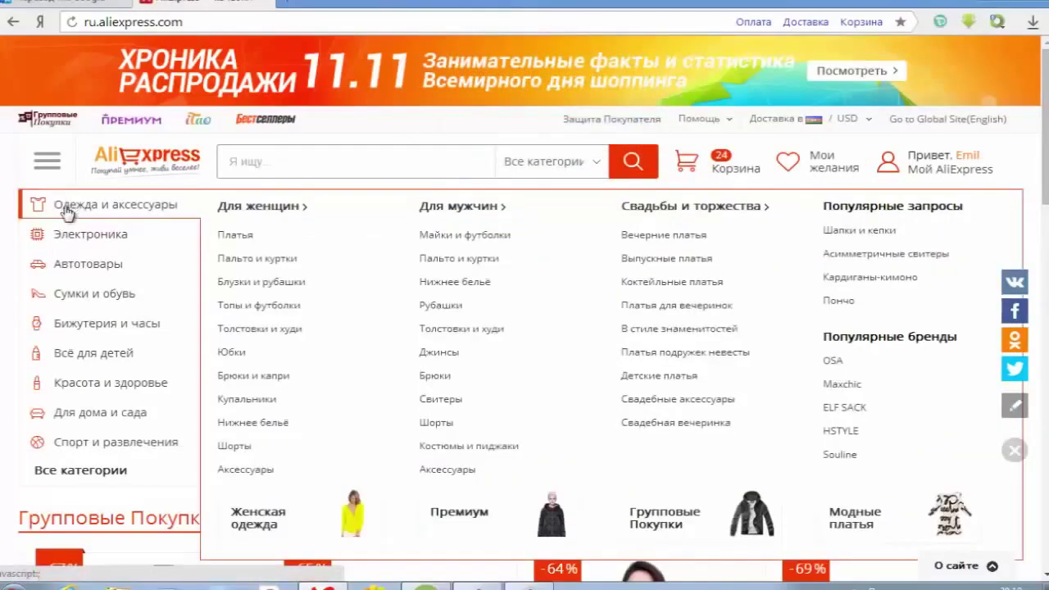
mouse_move(68, 235)
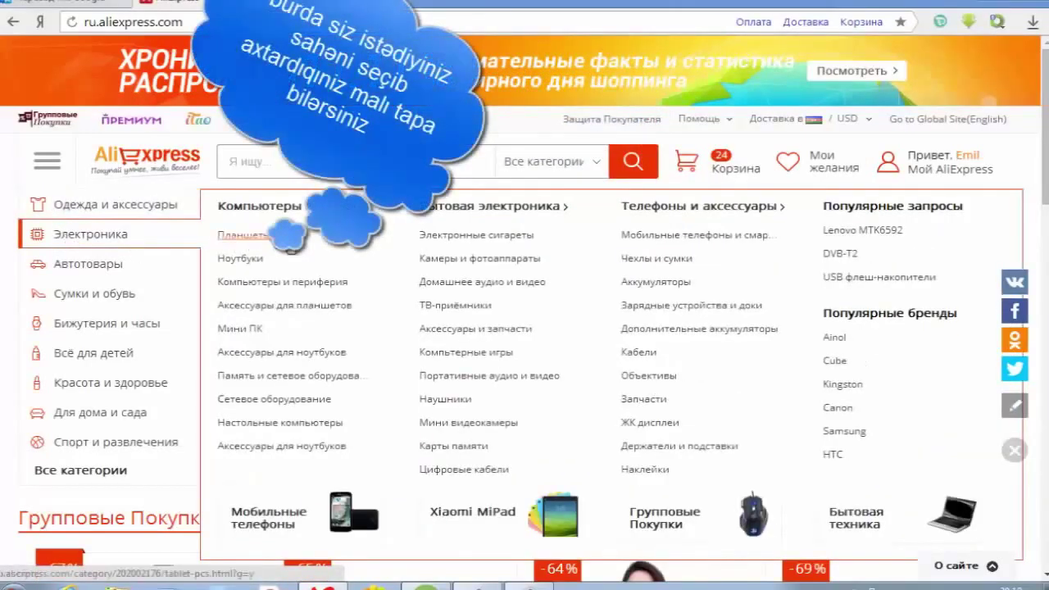
left_click(665, 240)
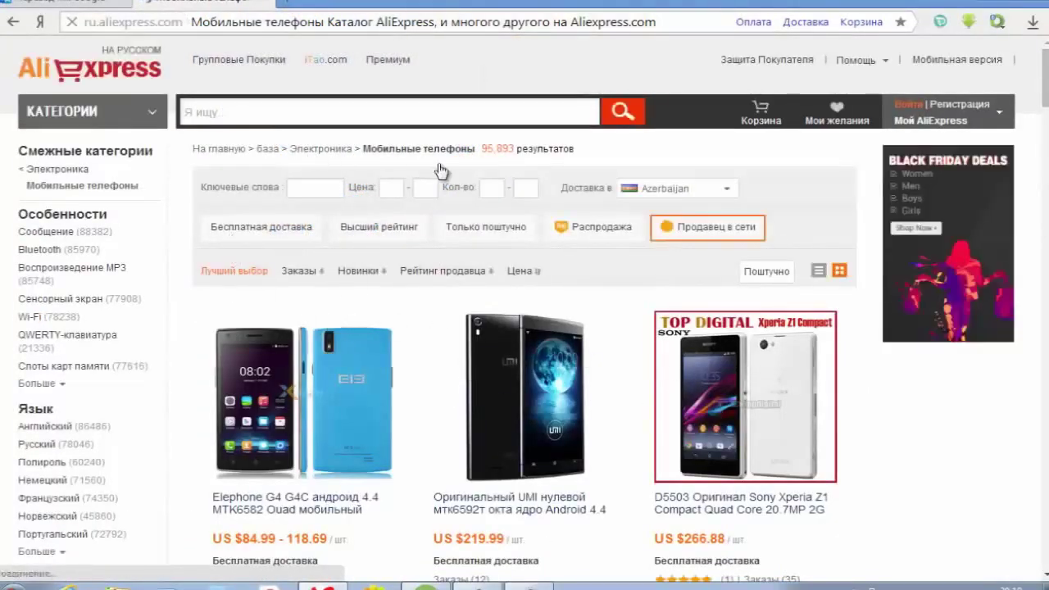
scroll(398, 291, "down", 1)
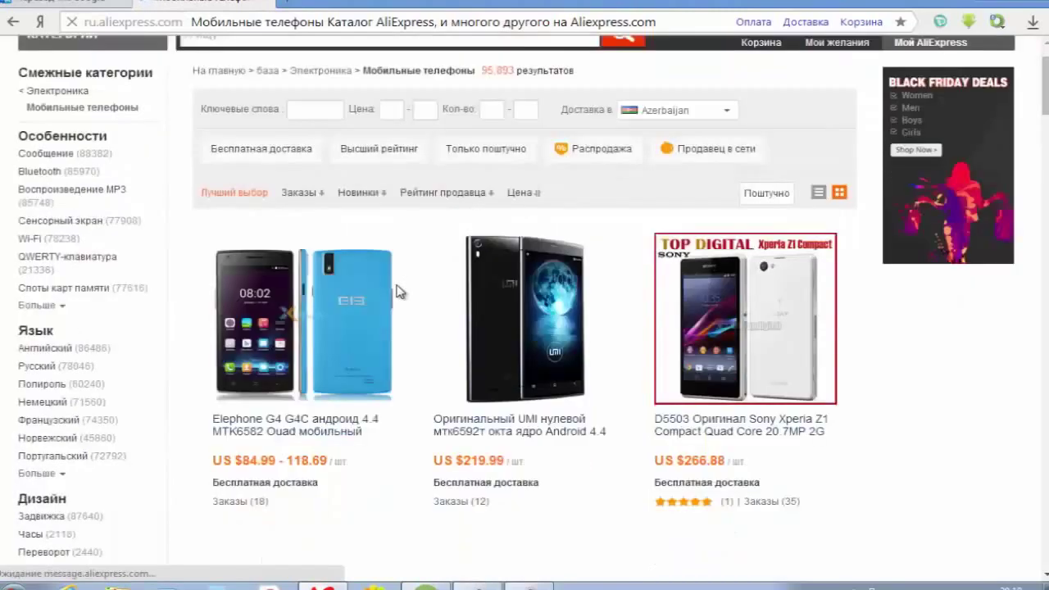
scroll(399, 291, "down", 1)
scroll(398, 291, "up", 1)
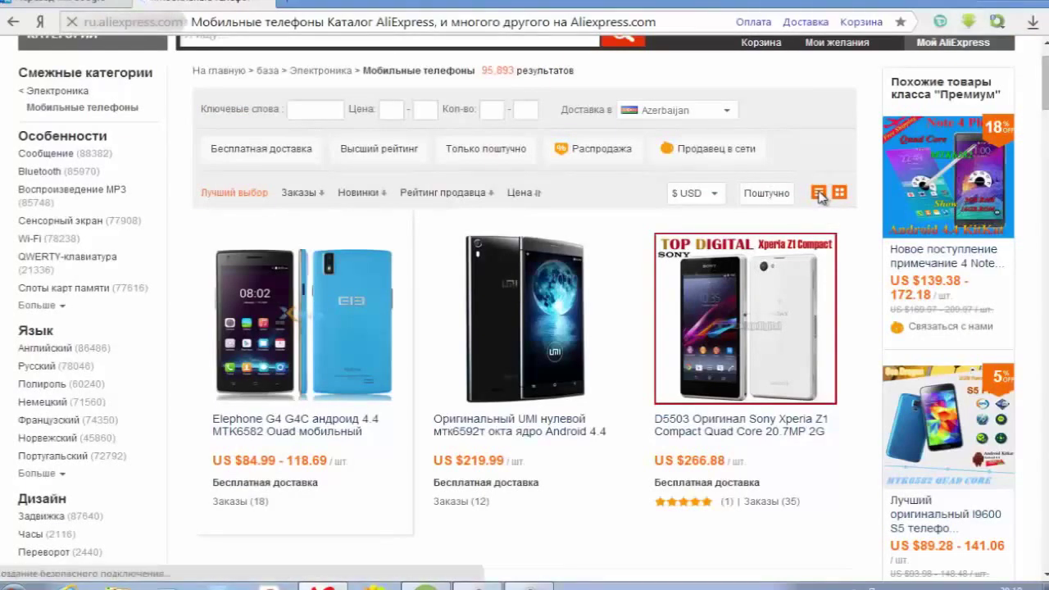
- Switch the phone results to list view and open the Lenovo S820 listing
left_click(819, 194)
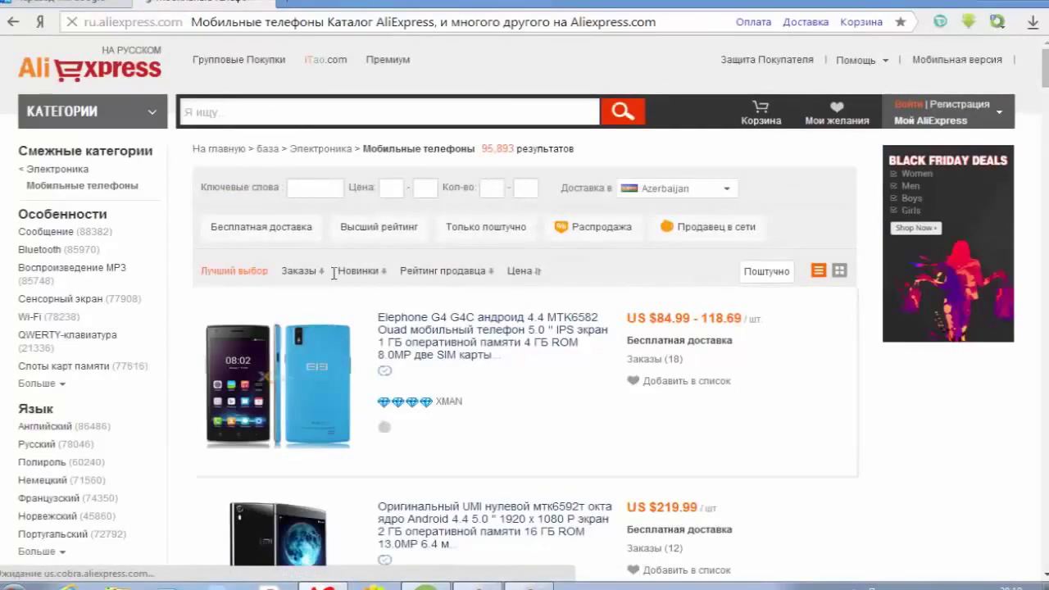
scroll(438, 329, "down", 6)
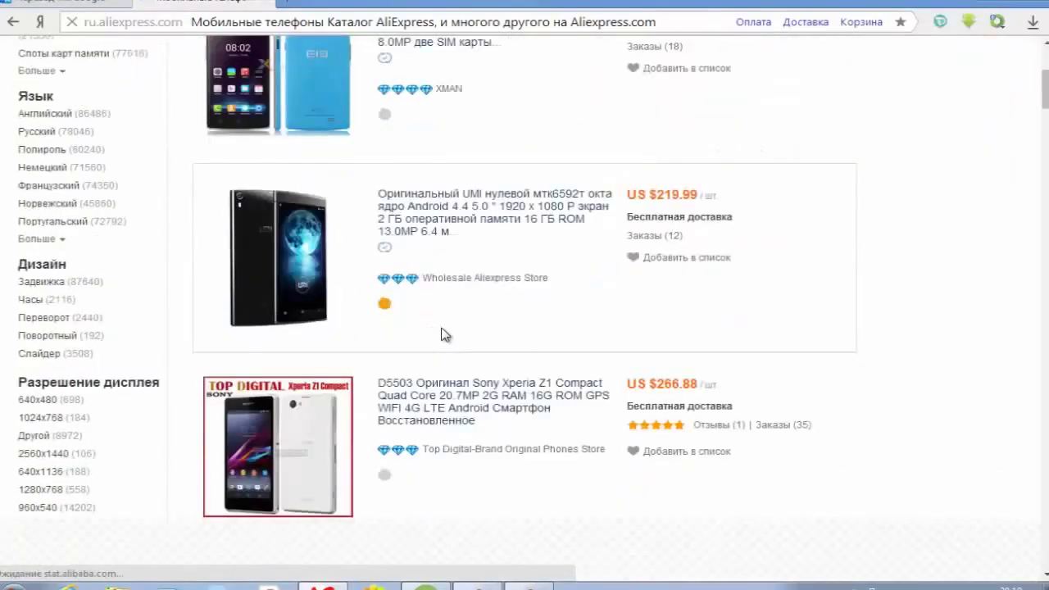
scroll(442, 334, "down", 2)
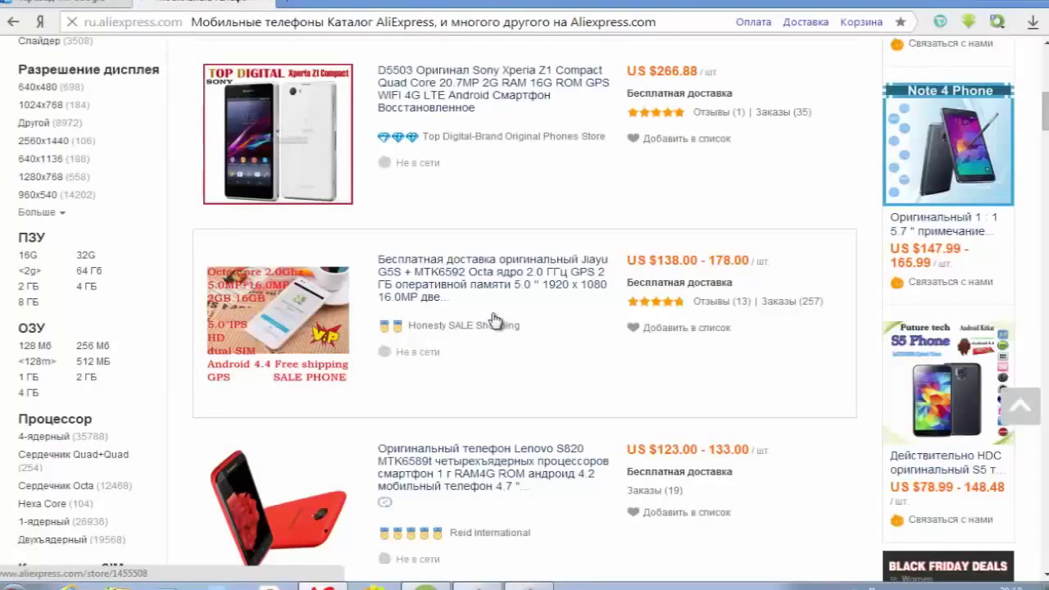
scroll(574, 327, "down", 3)
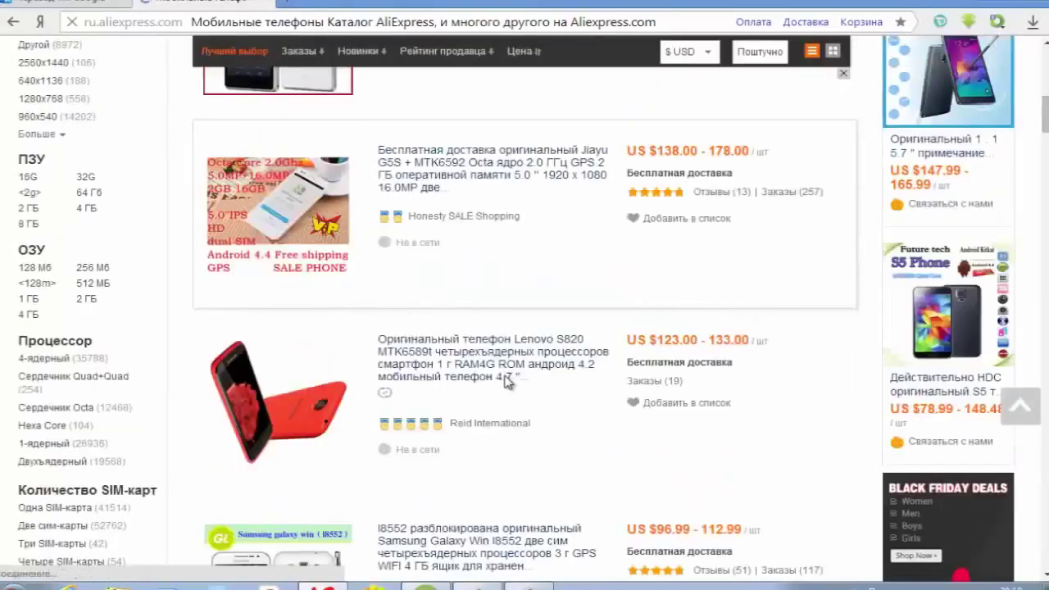
scroll(588, 296, "down", 1)
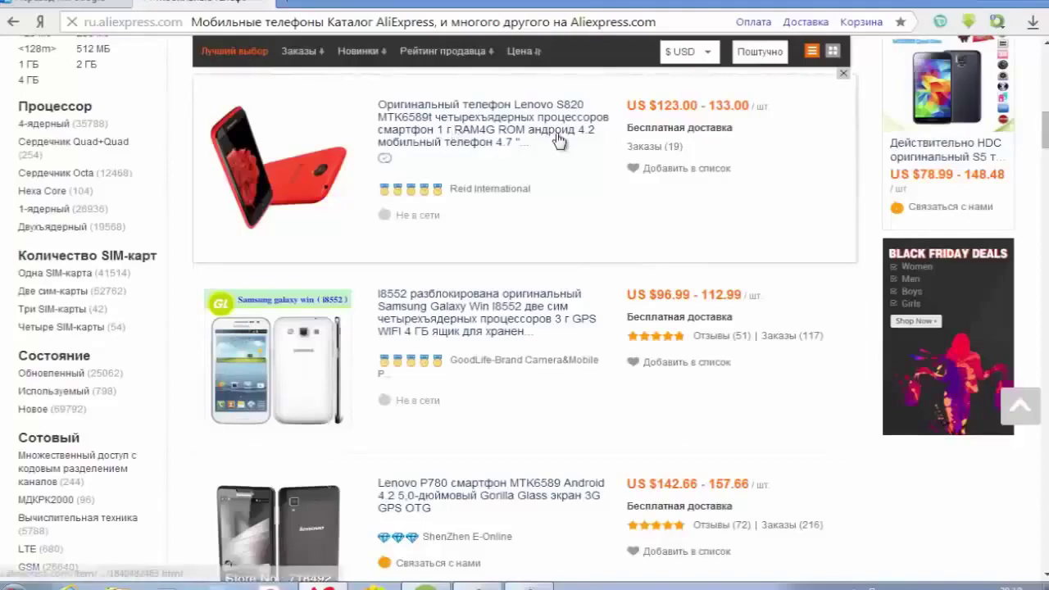
scroll(542, 131, "up", 1)
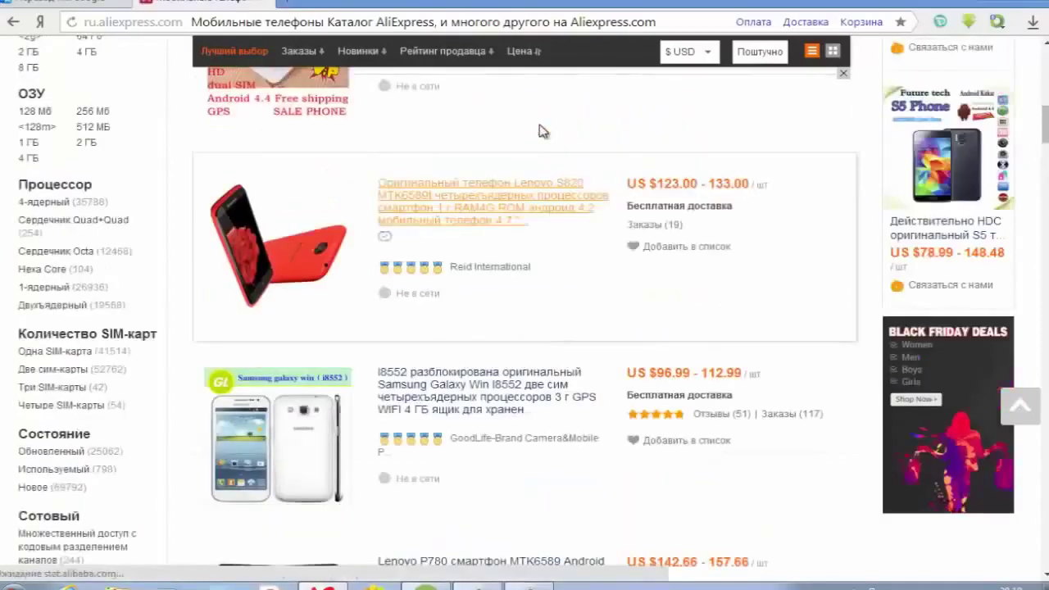
left_click(488, 223)
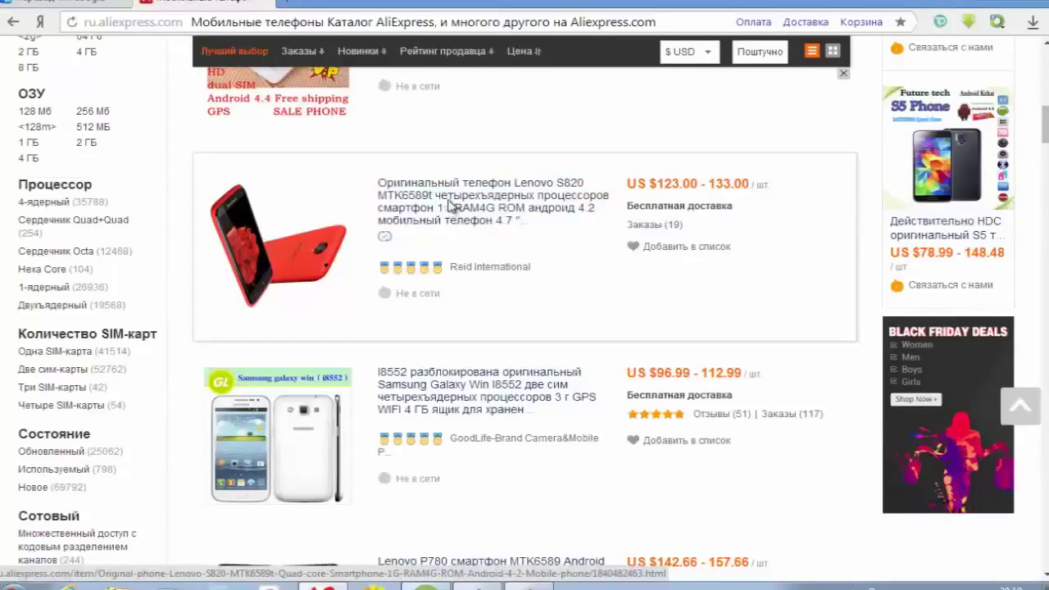
left_click(448, 205)
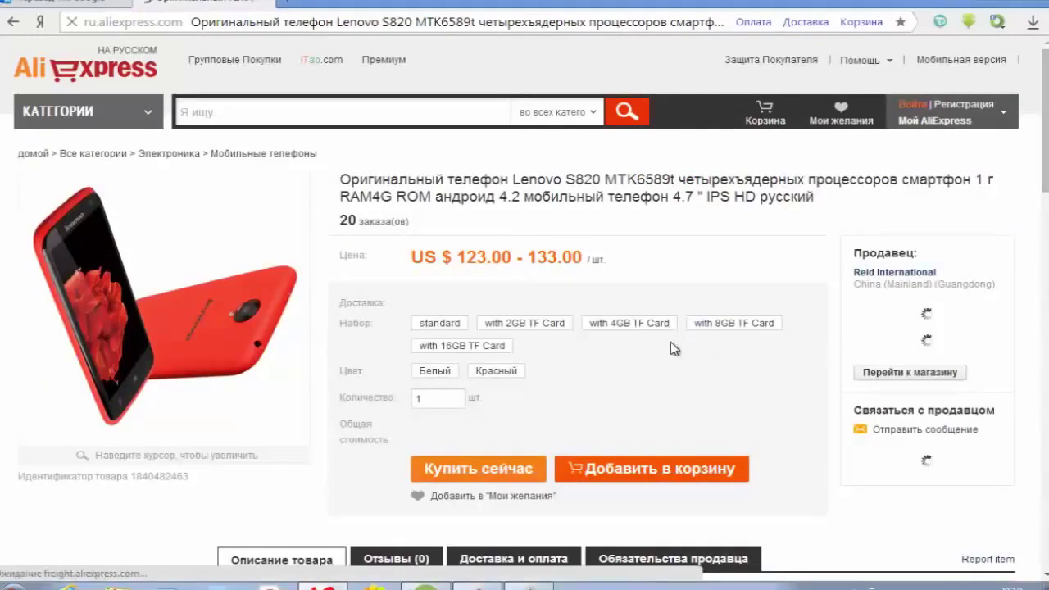
- Scroll through the Lenovo S820 specs, description, packaging and purchase history, then return to top
scroll(673, 349, "down", 2)
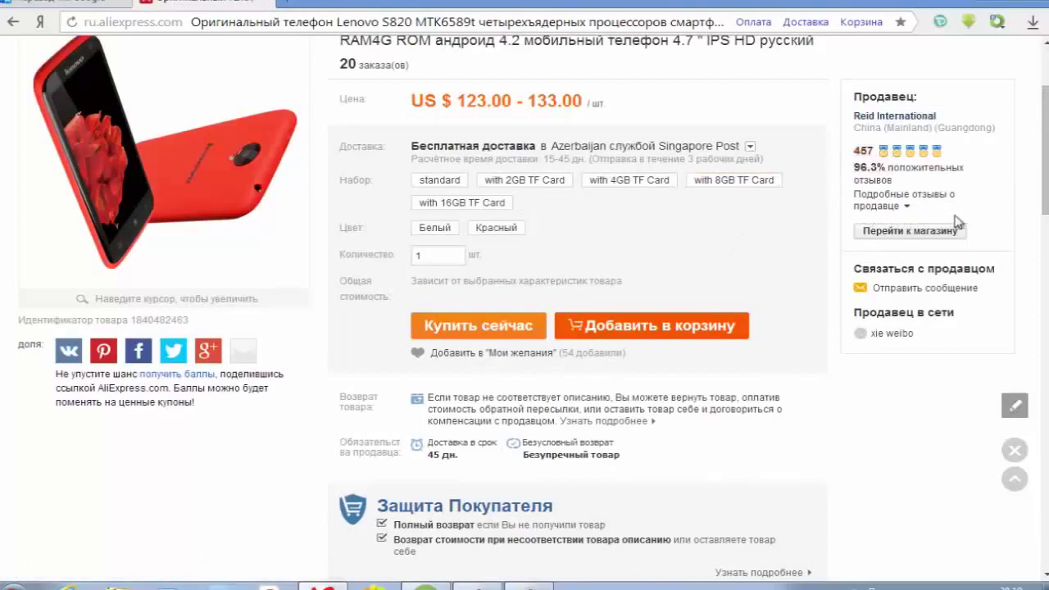
scroll(686, 308, "down", 7)
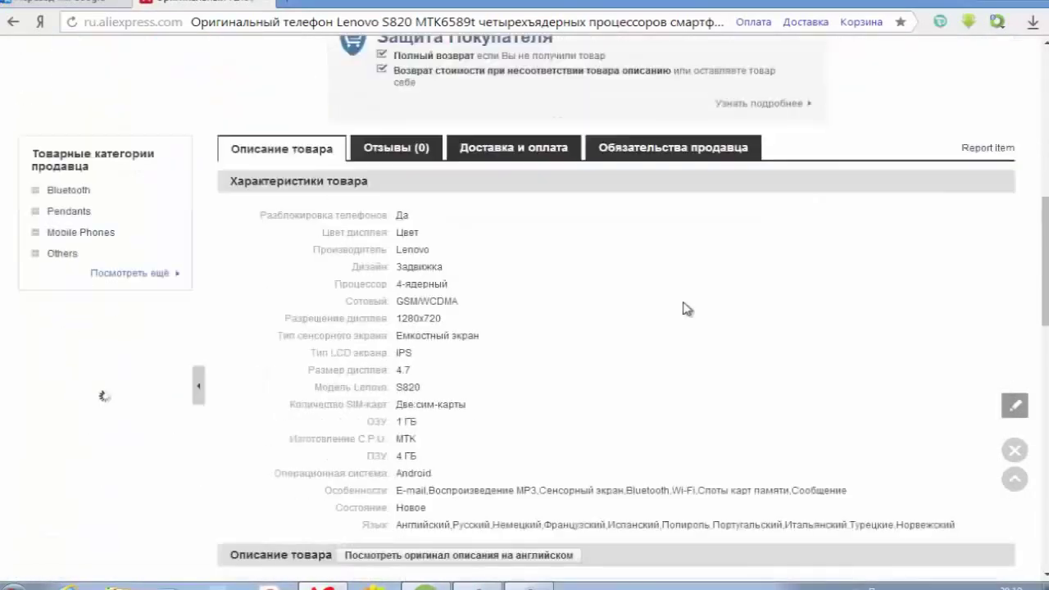
scroll(475, 377, "down", 5)
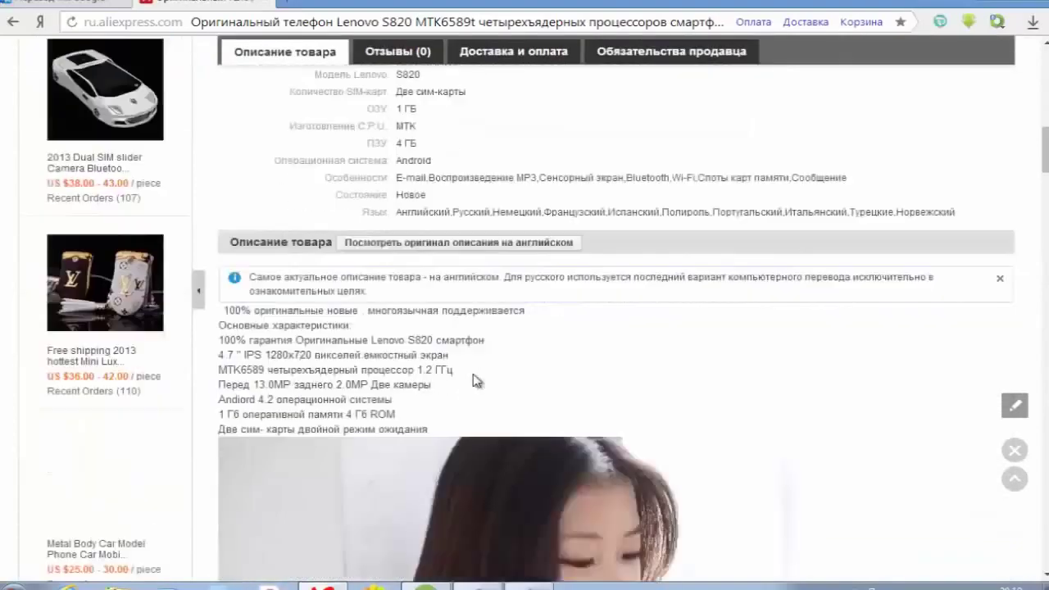
scroll(473, 378, "down", 8)
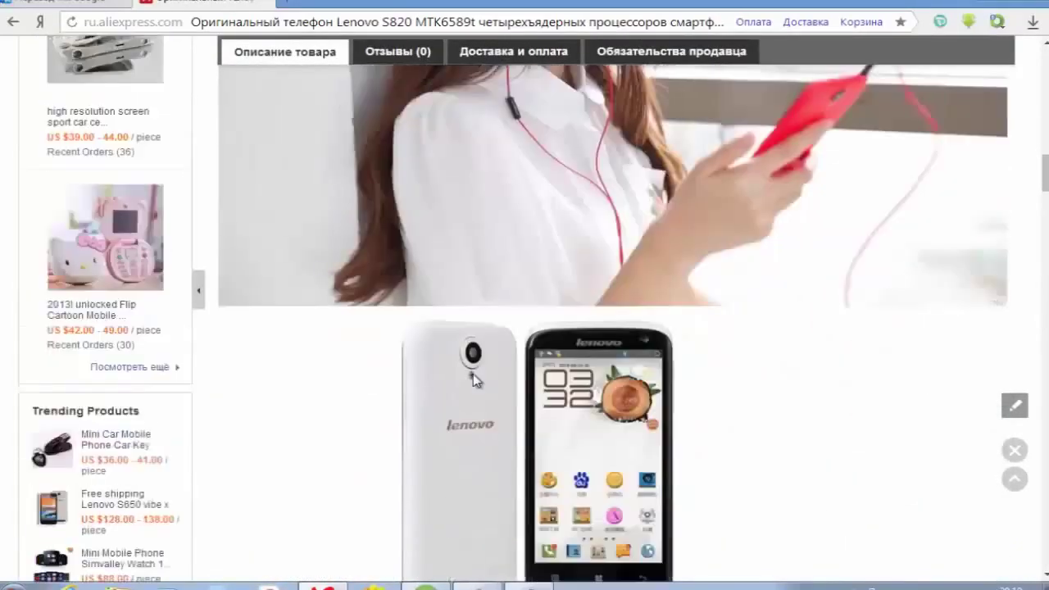
scroll(472, 373, "down", 9)
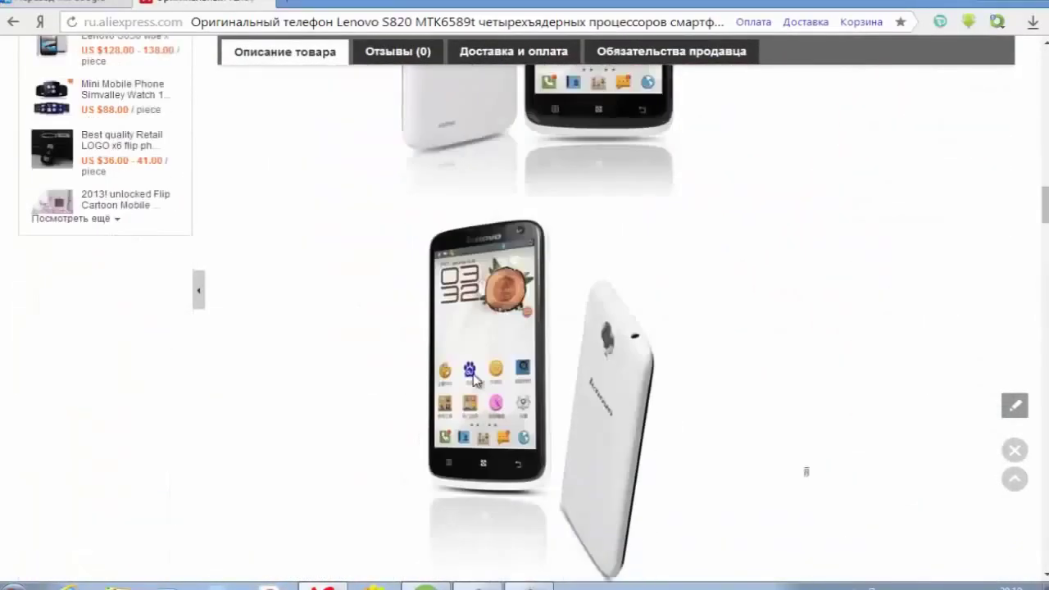
scroll(473, 380, "down", 8)
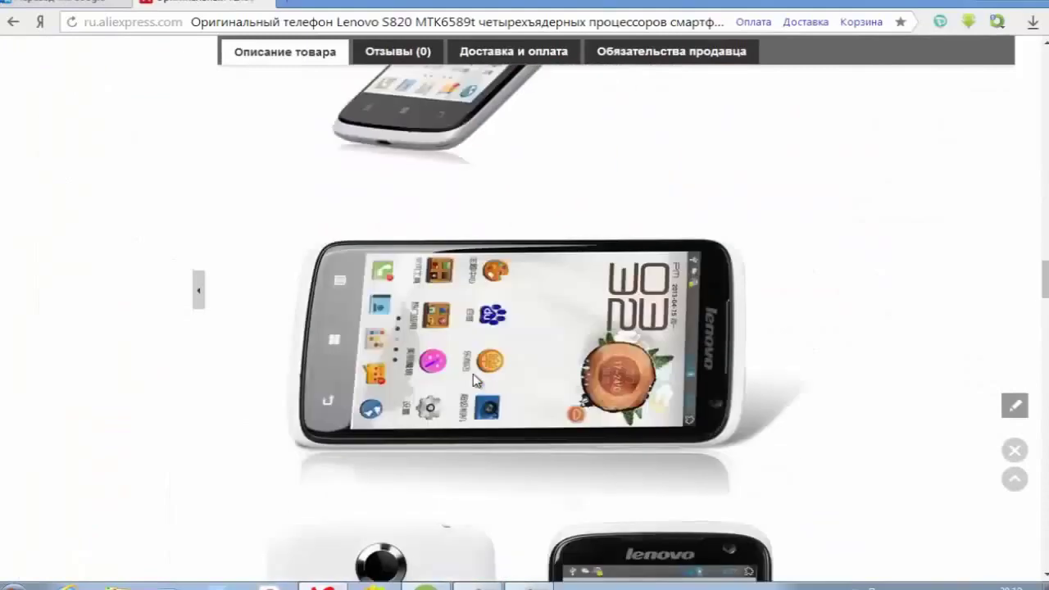
scroll(473, 379, "down", 10)
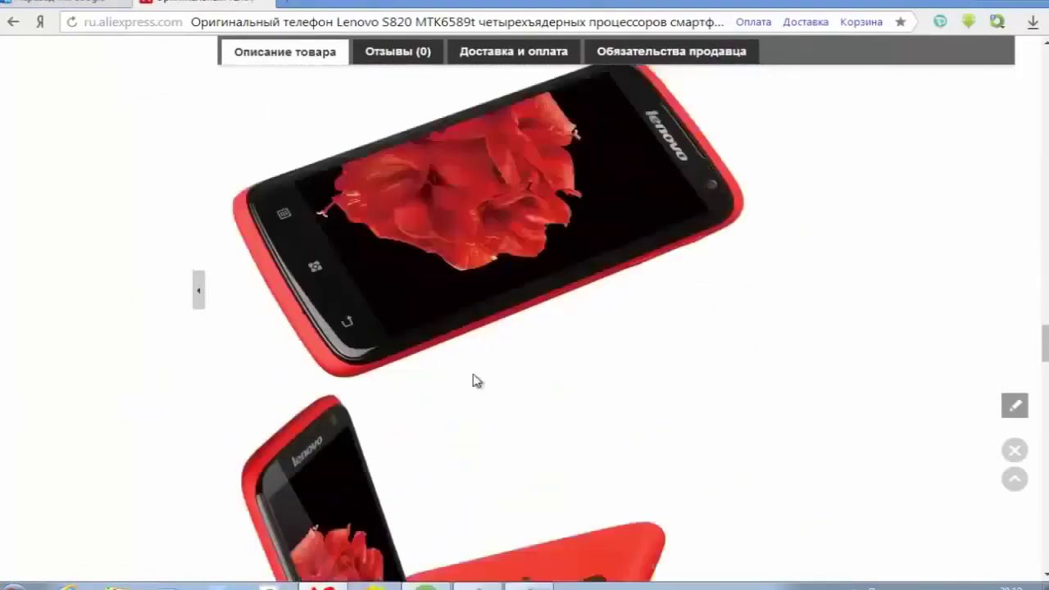
scroll(472, 379, "down", 3)
scroll(473, 379, "down", 5)
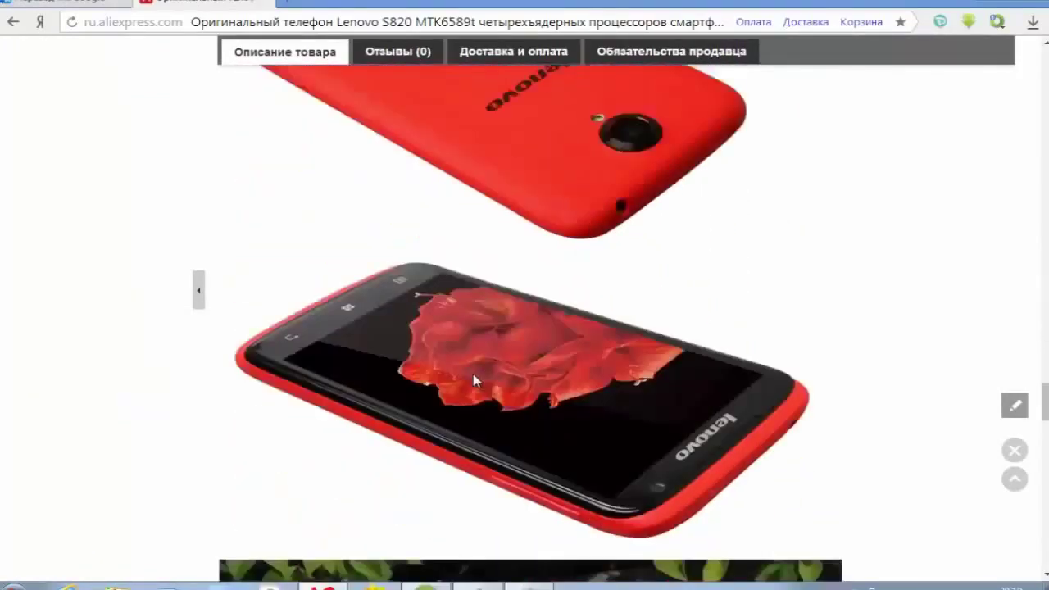
scroll(472, 373, "down", 12)
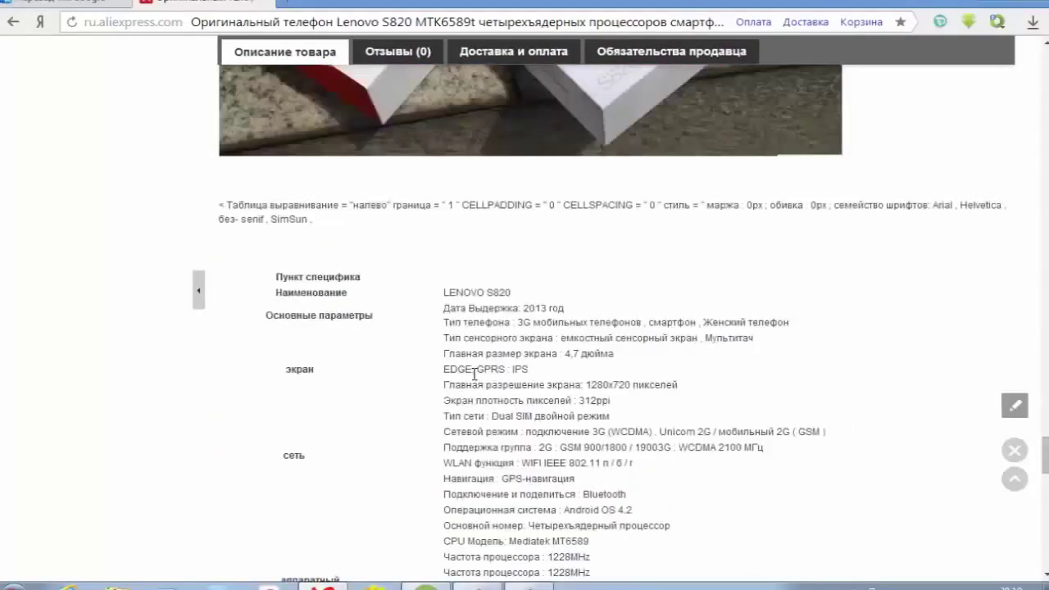
scroll(473, 373, "down", 9)
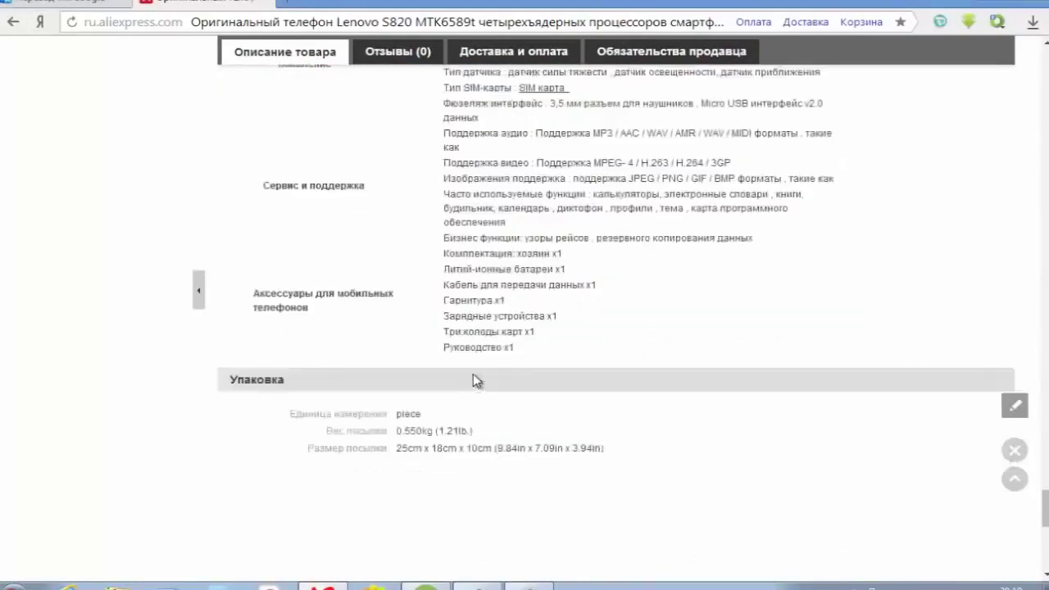
scroll(546, 401, "down", 3)
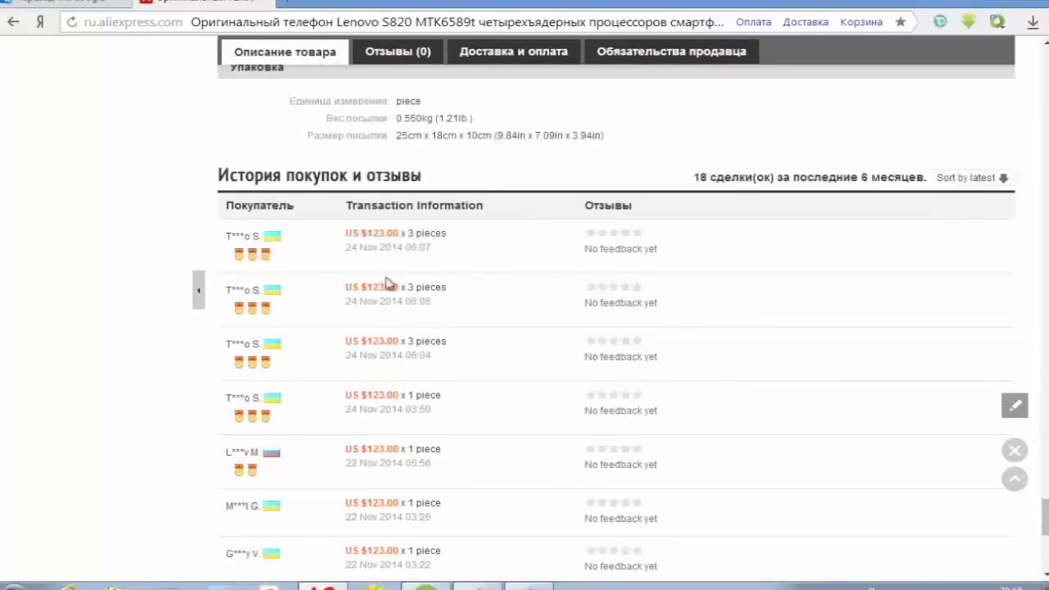
scroll(386, 282, "down", 3)
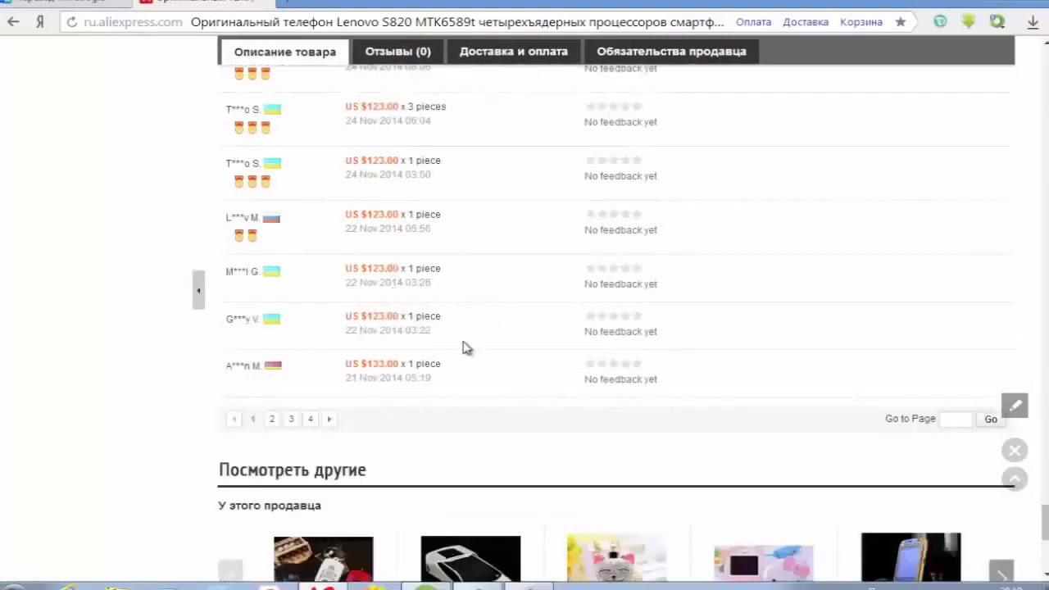
scroll(463, 348, "up", 3)
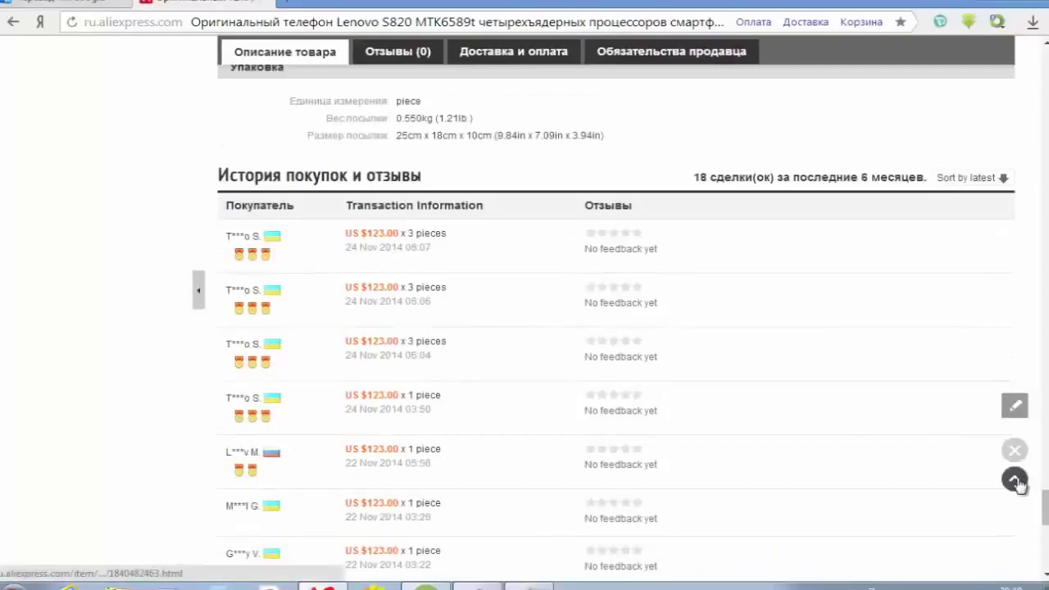
left_click(1014, 480)
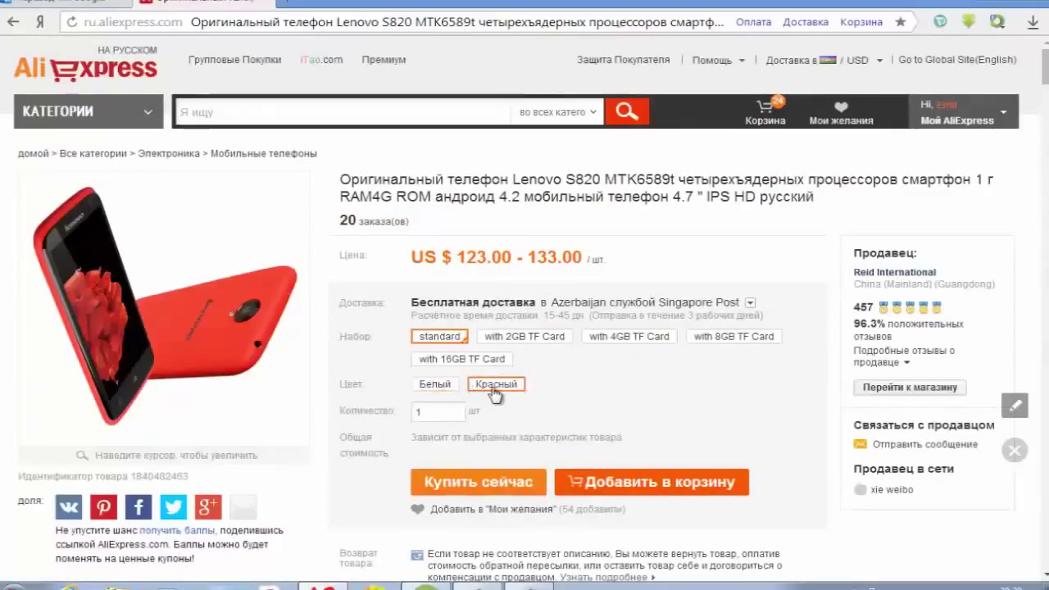
- Pick the red colour and buy the Lenovo S820 now with Купить сейчас
left_click(440, 387)
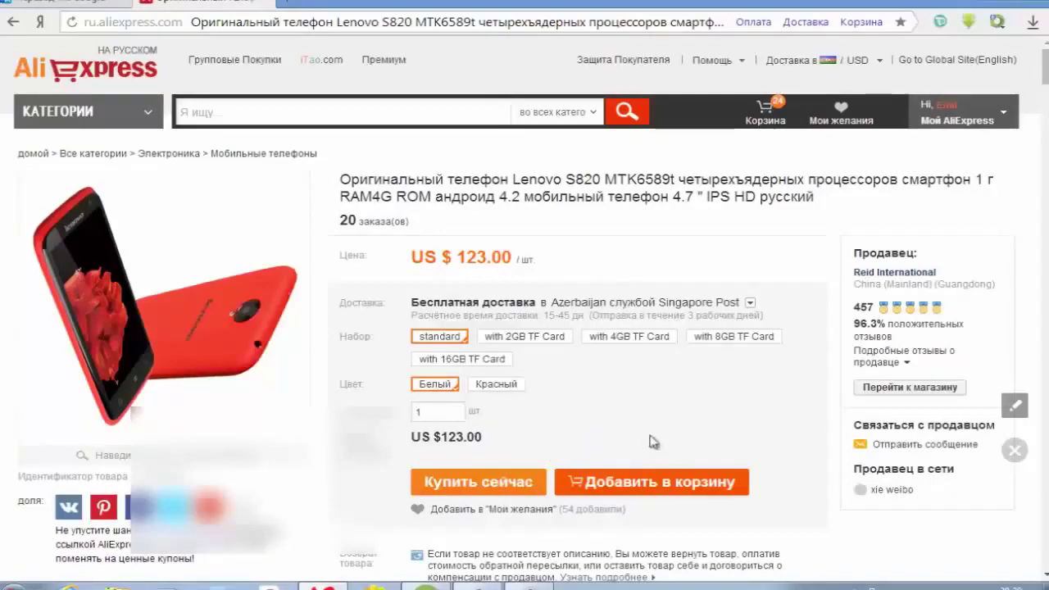
left_click(510, 479)
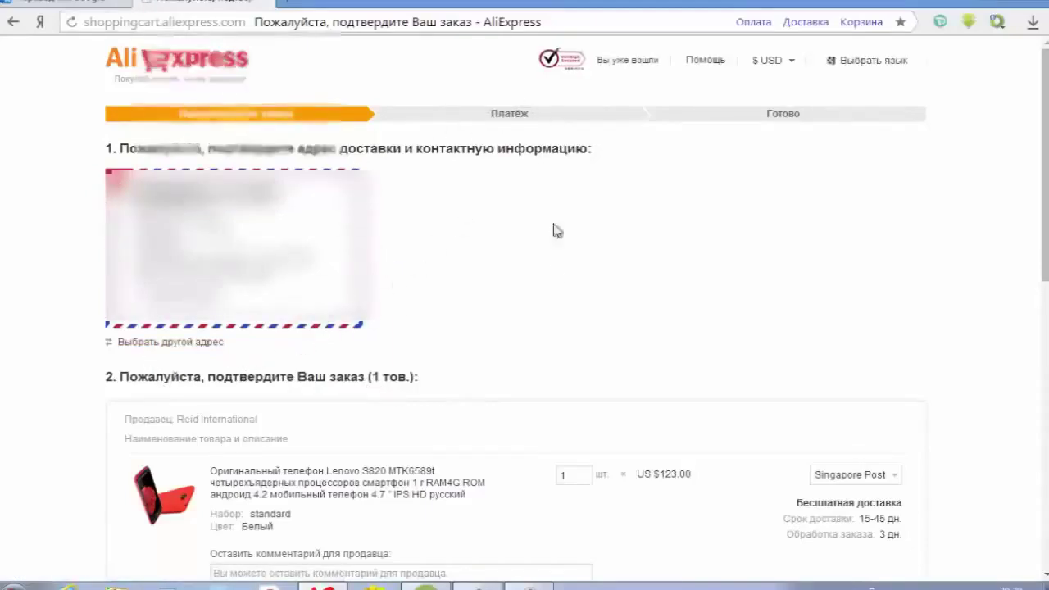
- Show all saved shipping addresses and deliver the order to the second one
scroll(552, 284, "down", 2)
scroll(552, 283, "up", 2)
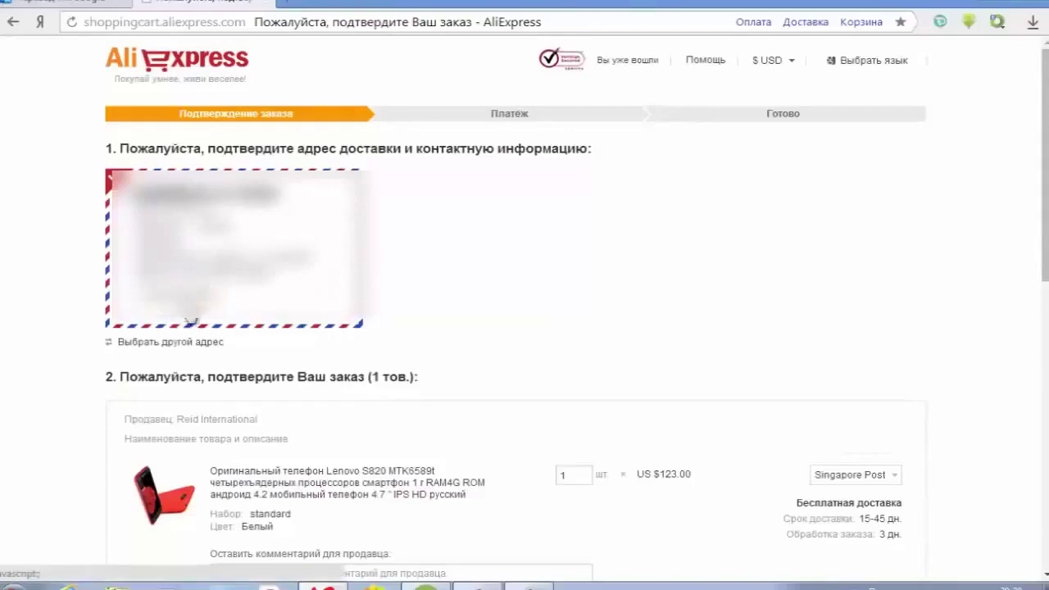
left_click(185, 343)
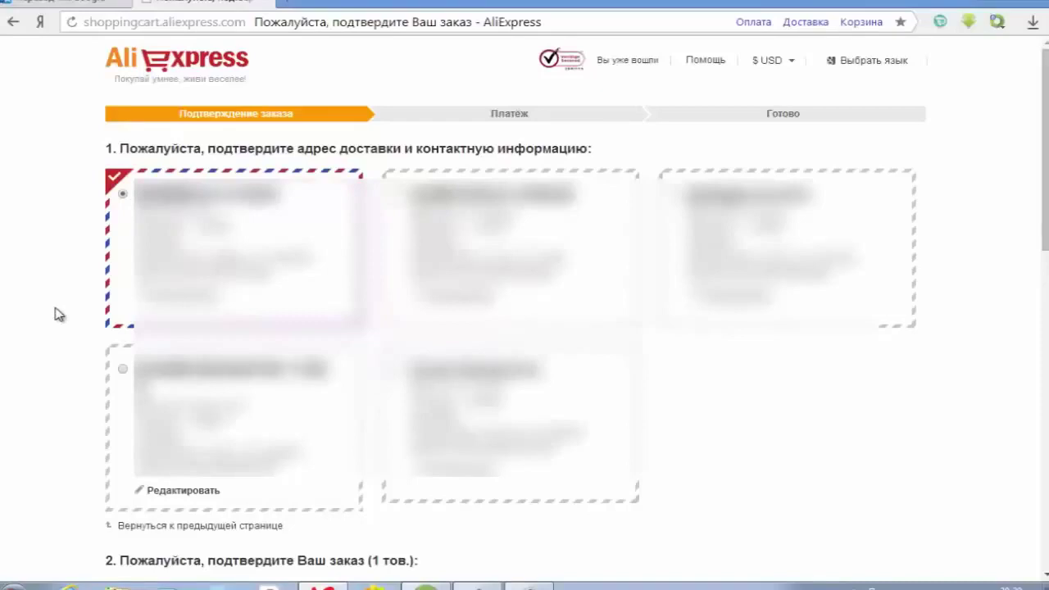
scroll(63, 318, "down", 2)
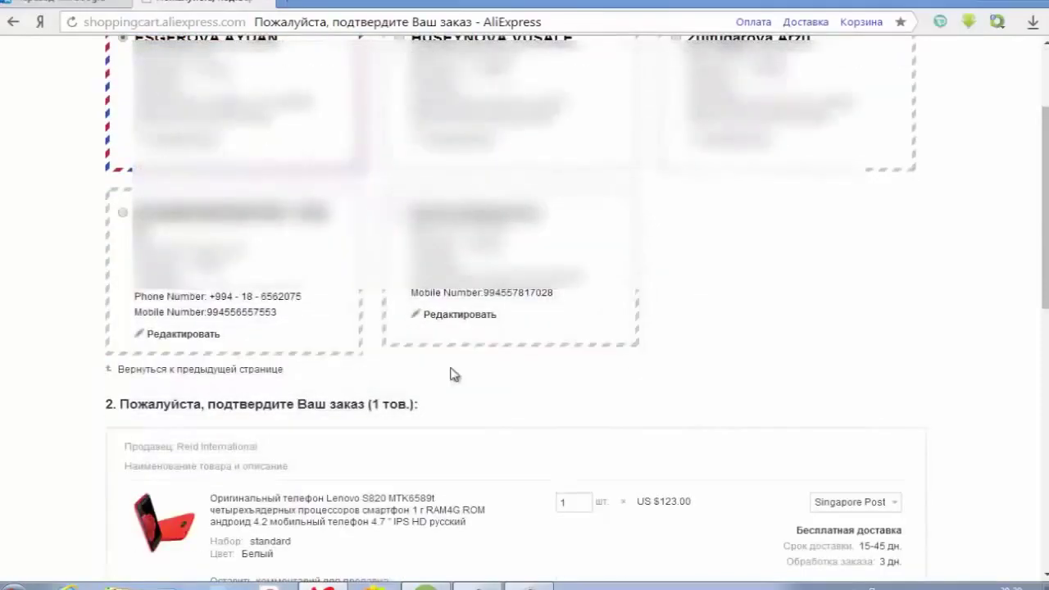
scroll(452, 375, "down", 1)
left_click(496, 229)
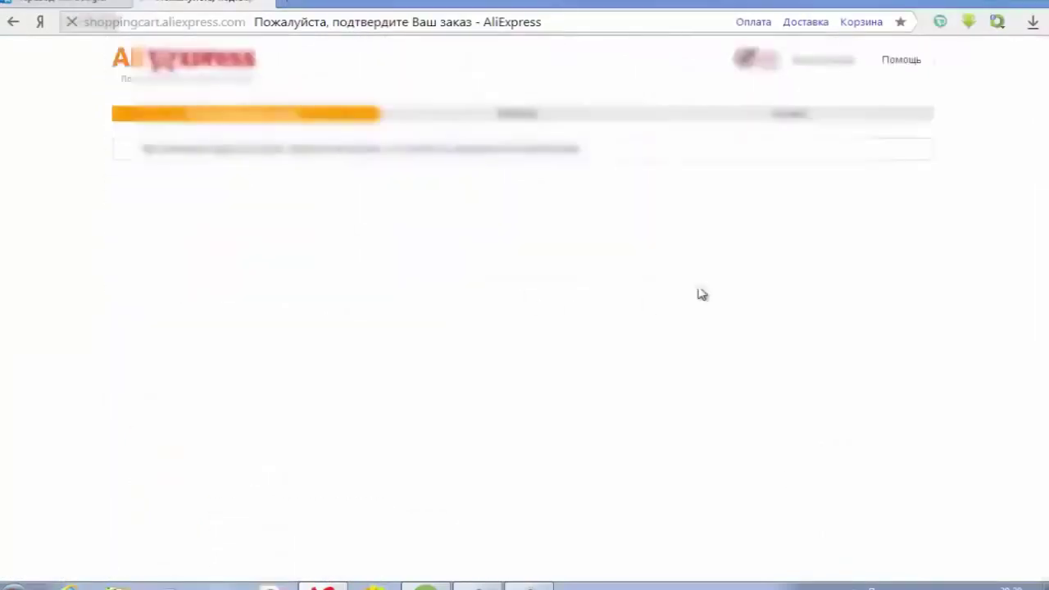
- Keep free Singapore Post shipping for the phone and place the US $123.00 order
scroll(700, 293, "down", 2)
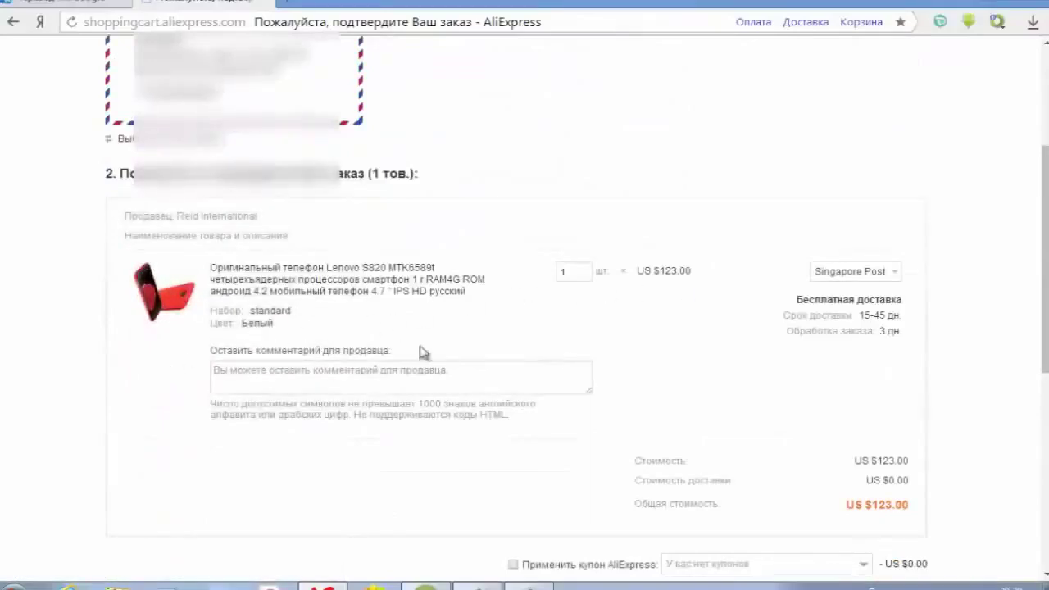
left_click(854, 278)
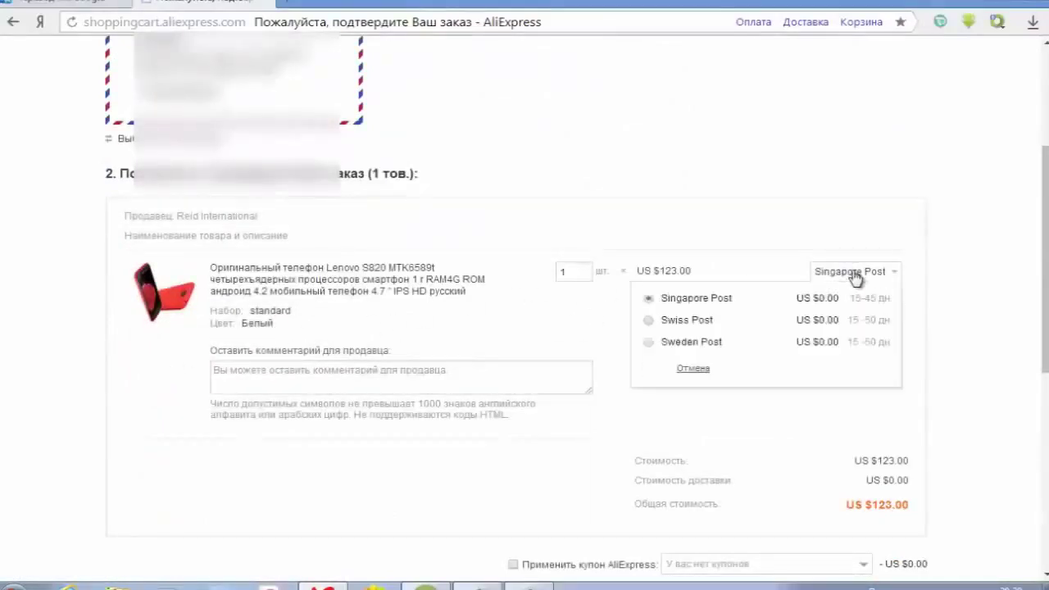
left_click(944, 276)
scroll(814, 311, "down", 3)
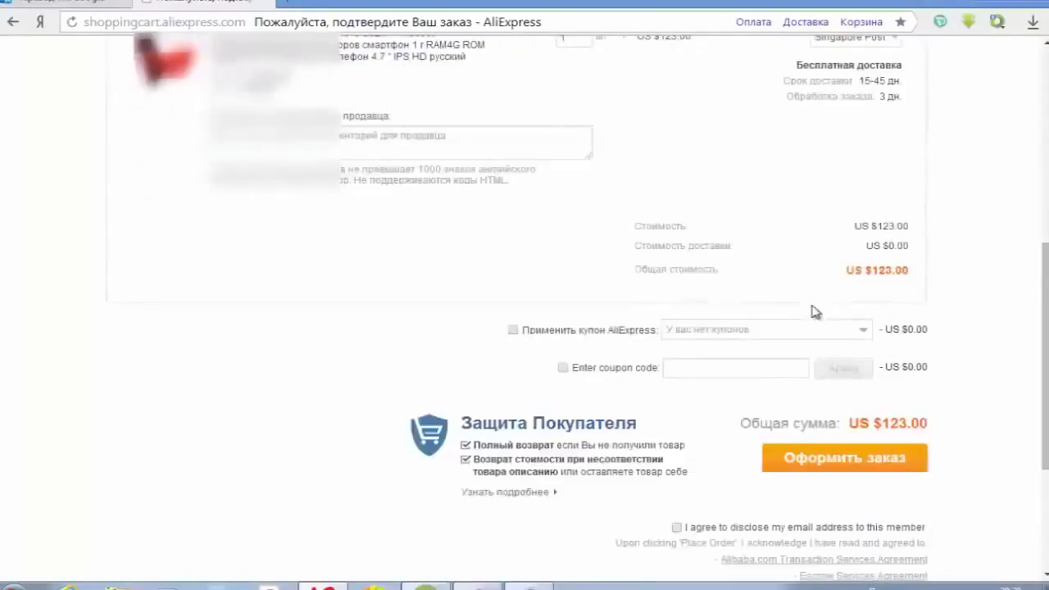
left_click(830, 460)
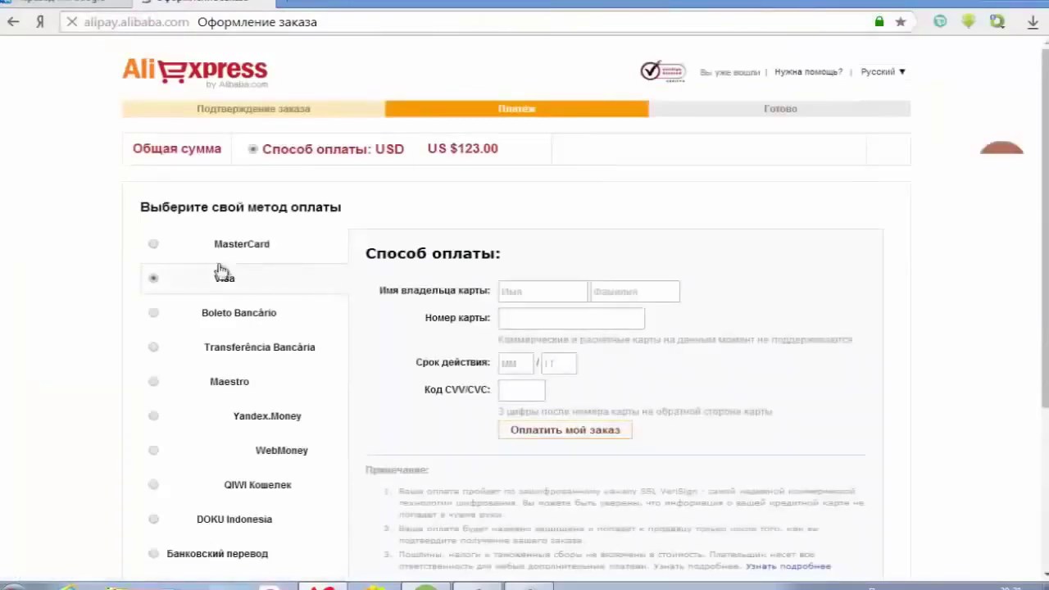
- Choose Visa as the payment method and enter the cardholder's first name, surname and card number
left_click(153, 245)
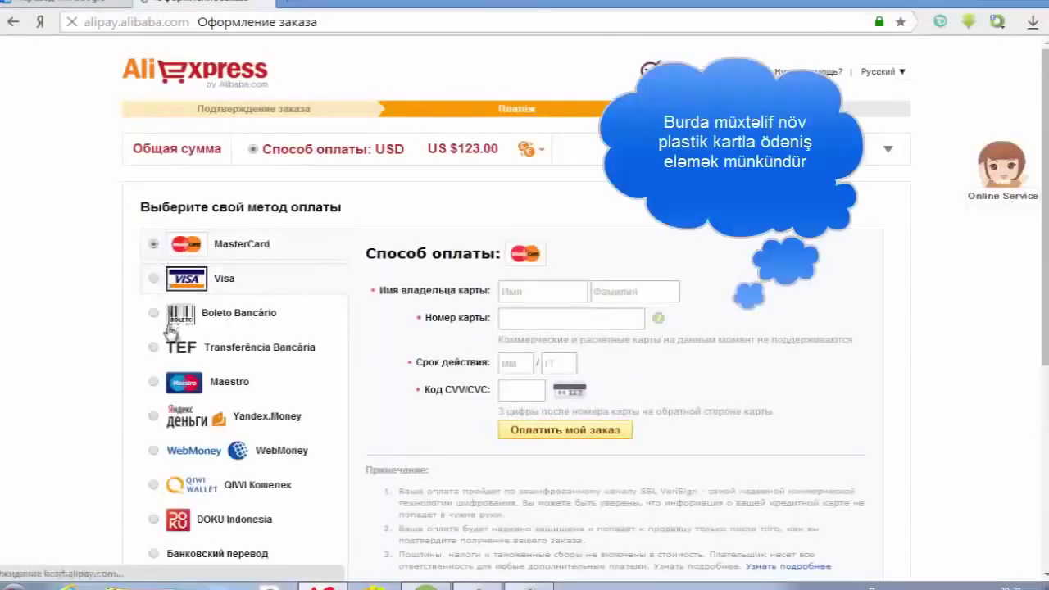
left_click(166, 383)
left_click(160, 281)
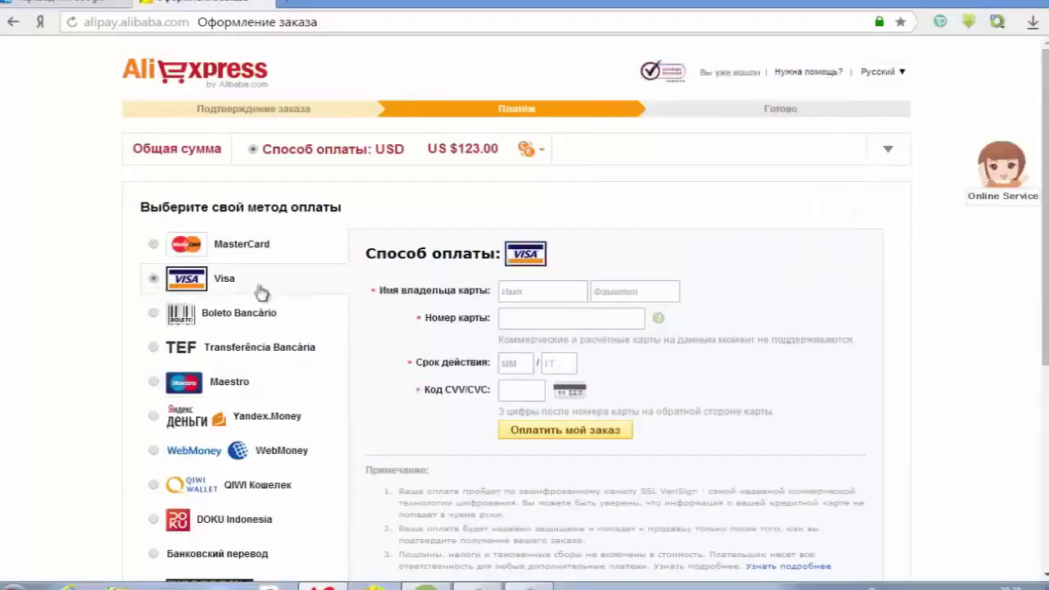
left_click(515, 297)
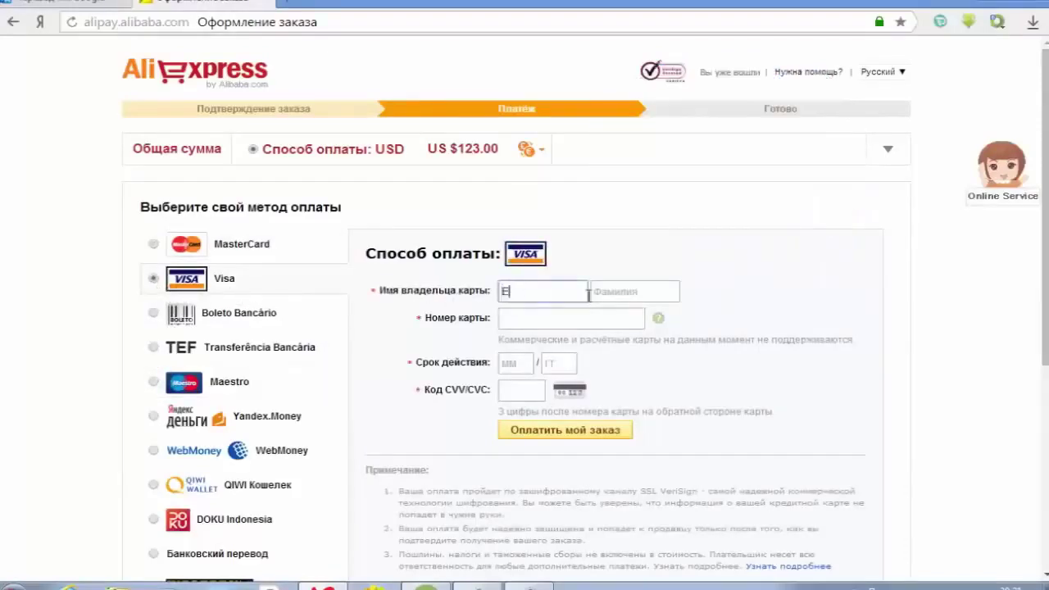
left_click(648, 293)
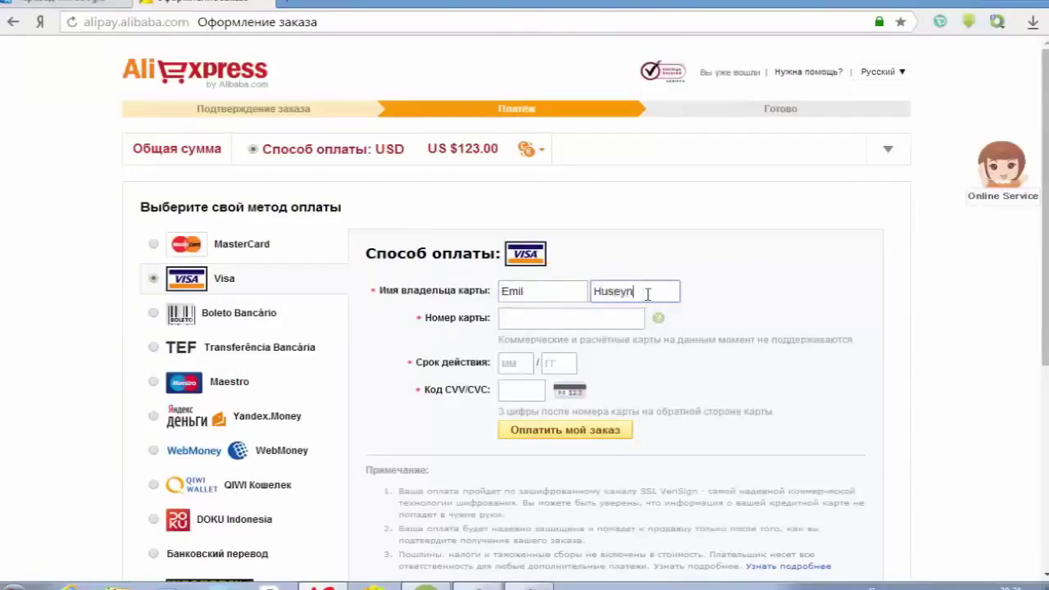
left_click(582, 319)
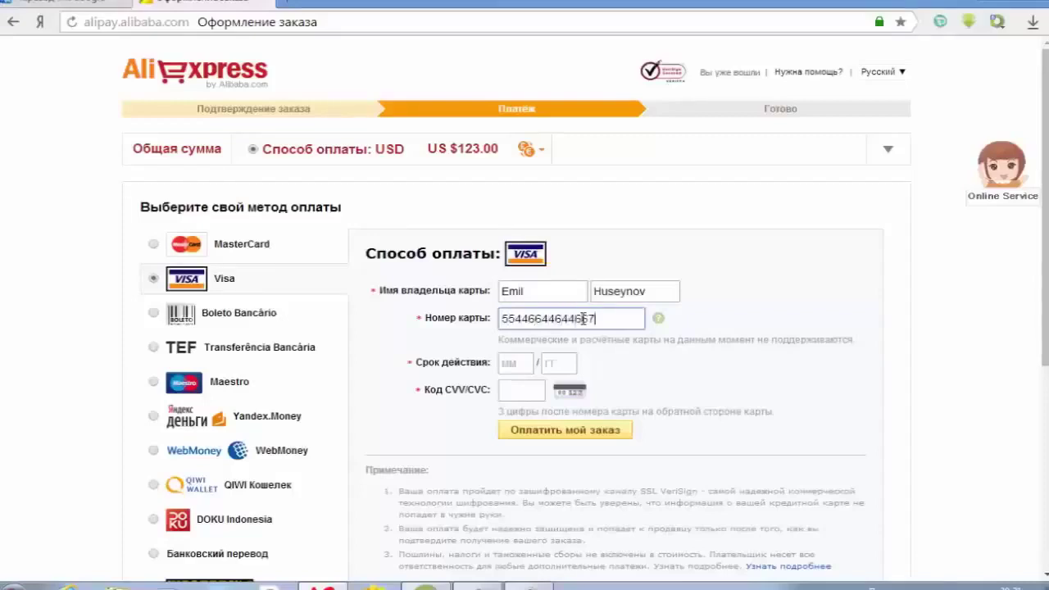
- Replace the rejected card number's leading digits with corrected ones
left_click(529, 368)
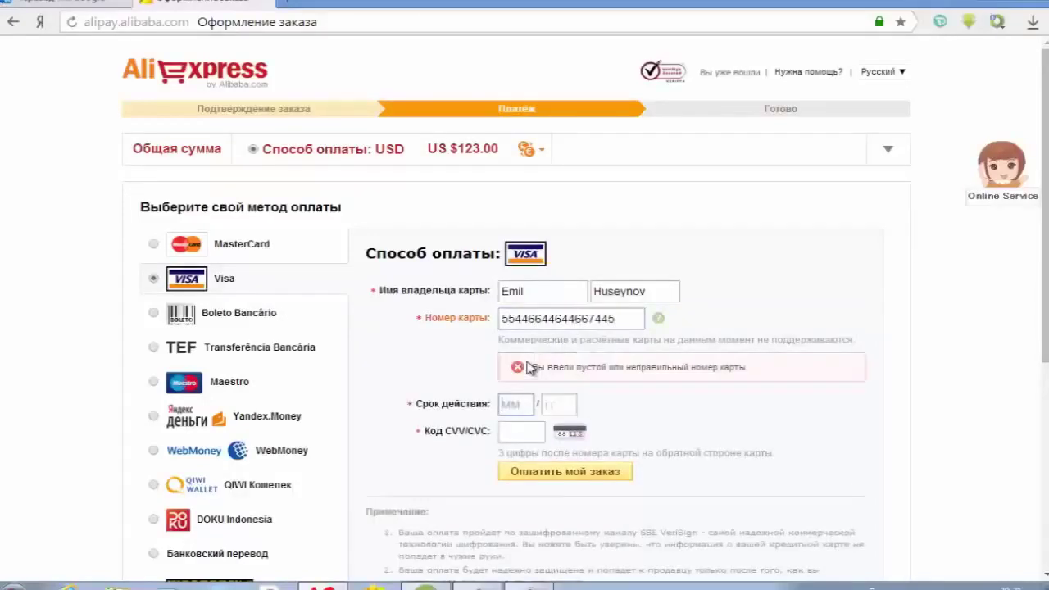
left_click(622, 317)
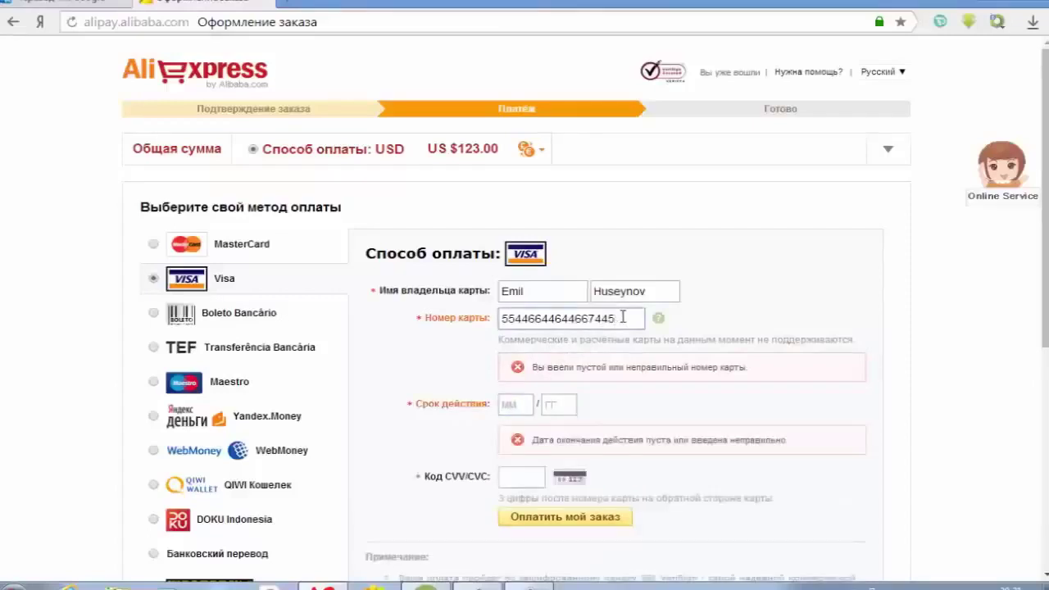
left_click_drag(514, 319, 480, 327)
key("ctrl+v")
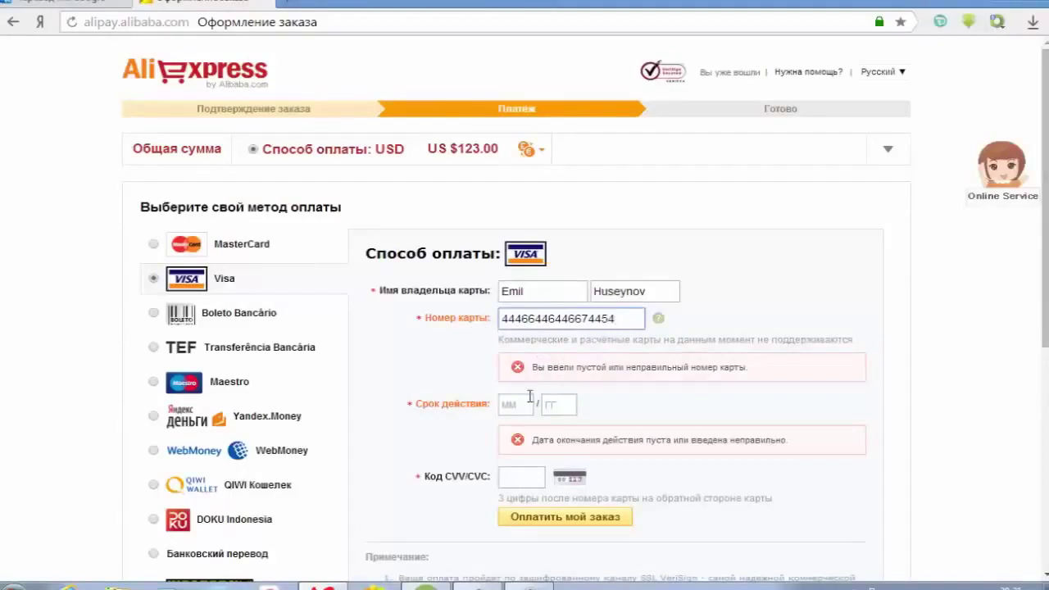
- Enter the card's expiry month and year and its security code
left_click(529, 398)
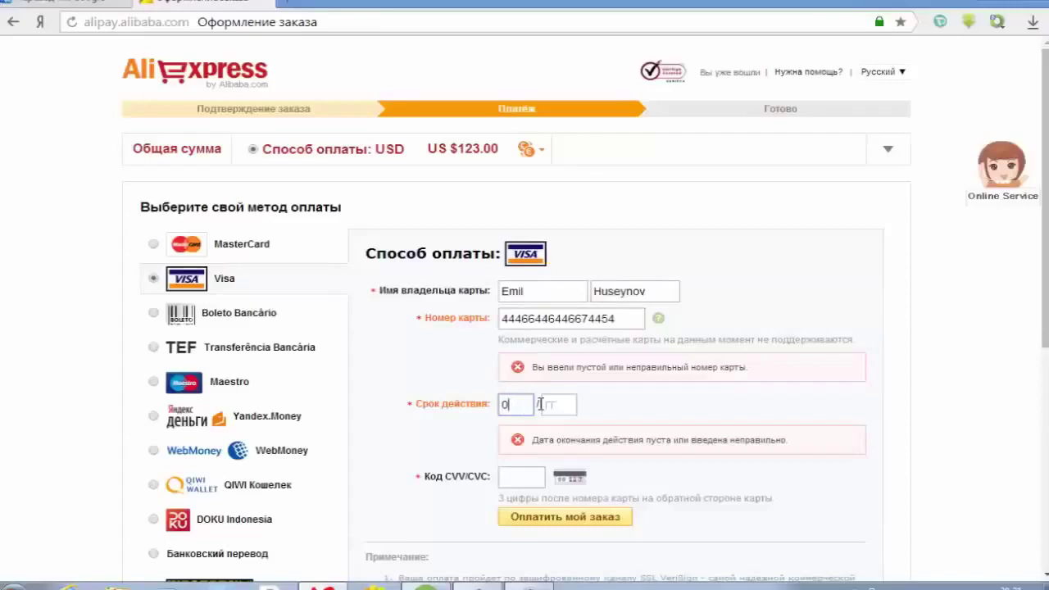
left_click(571, 407)
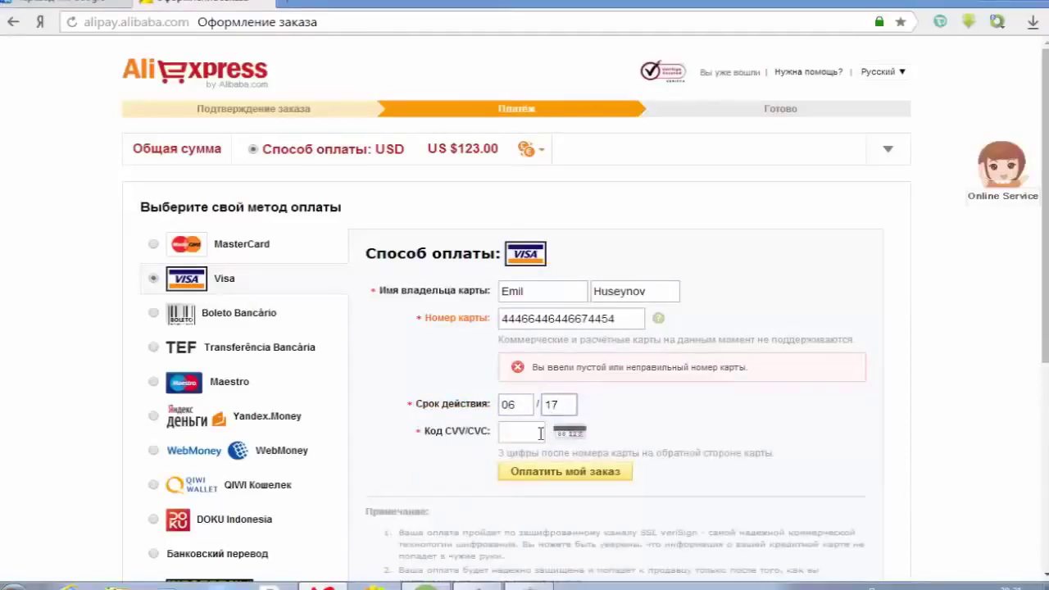
left_click(541, 434)
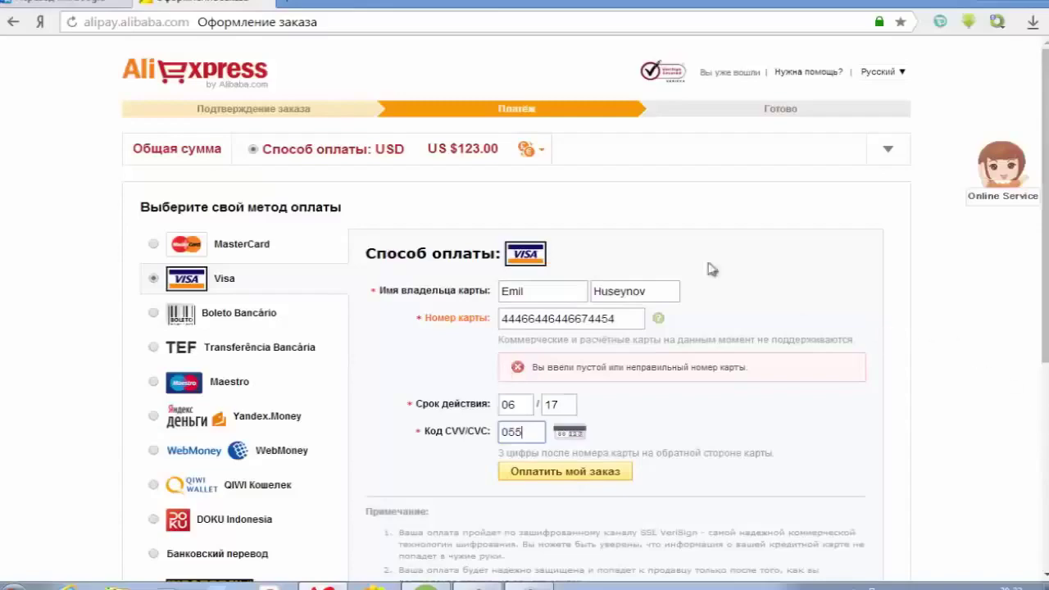
scroll(366, 318, "down", 2)
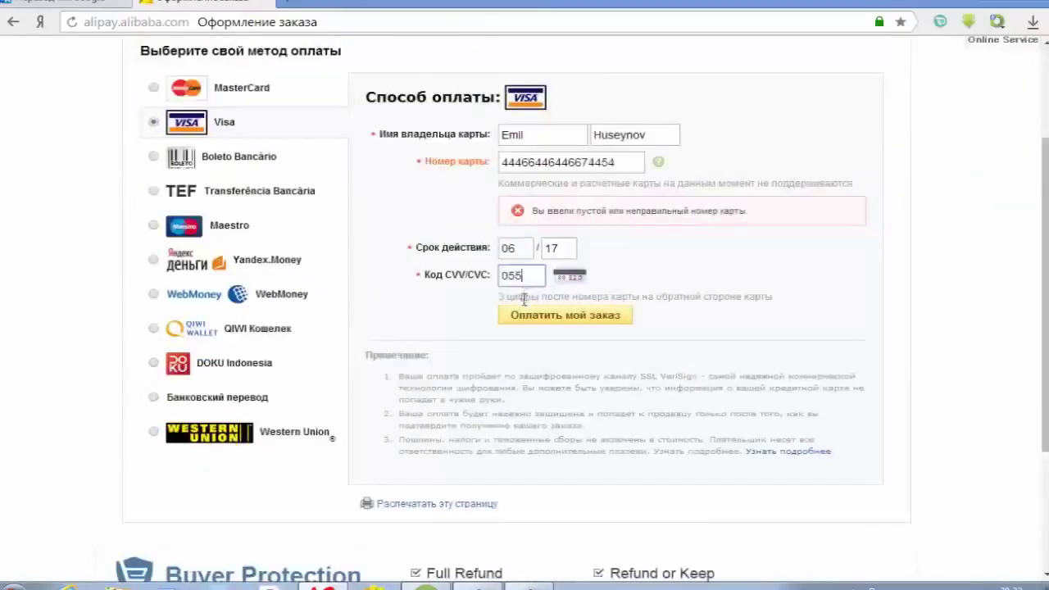
scroll(432, 307, "down", 1)
scroll(432, 307, "up", 3)
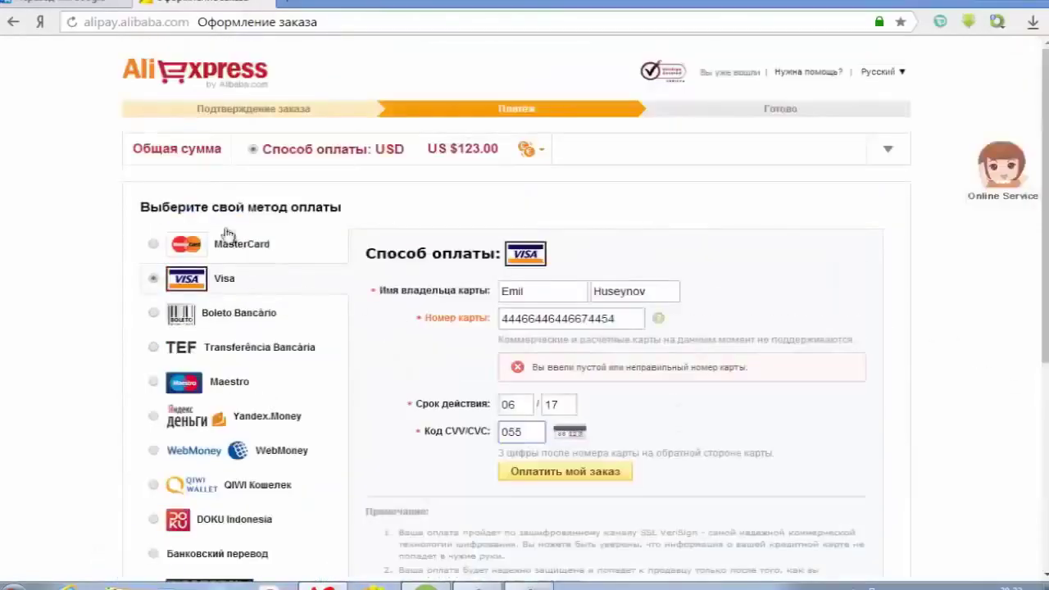
- Leave the payment form for the ru.aliexpress.com home page and reload the storefront
left_click(201, 80)
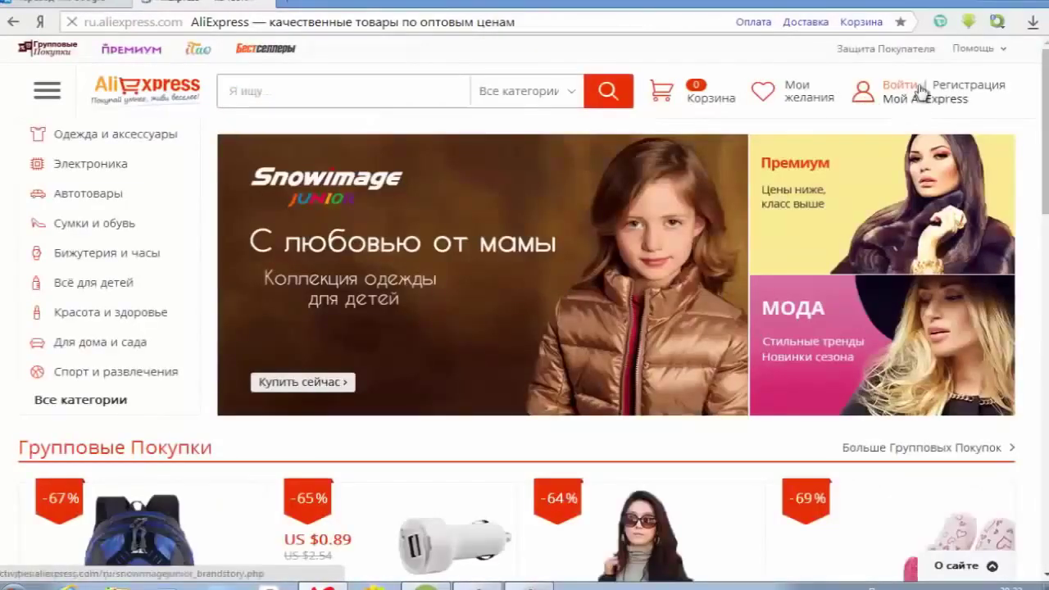
mouse_move(921, 90)
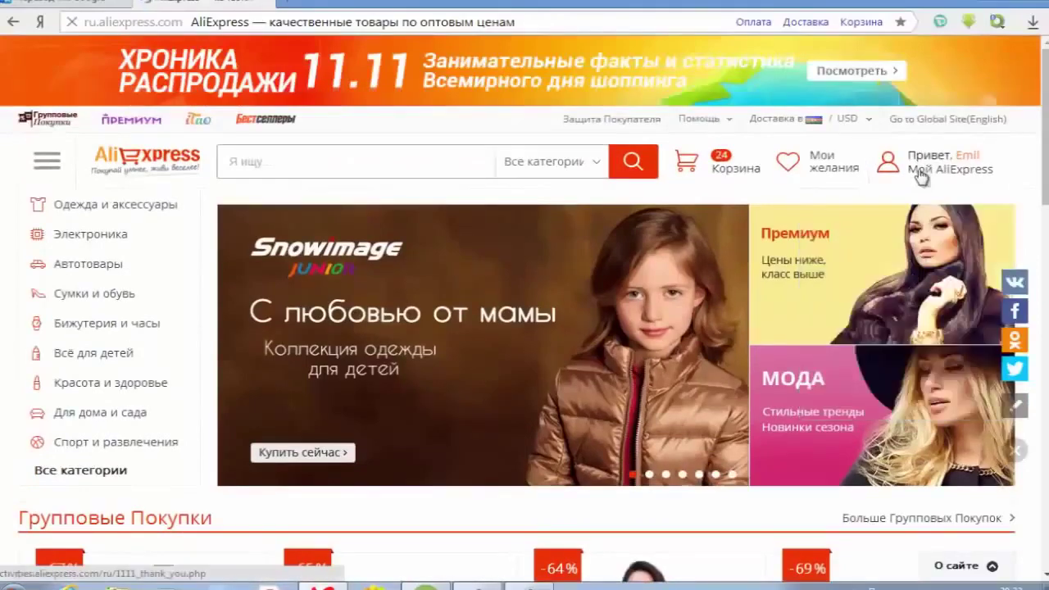
mouse_move(922, 169)
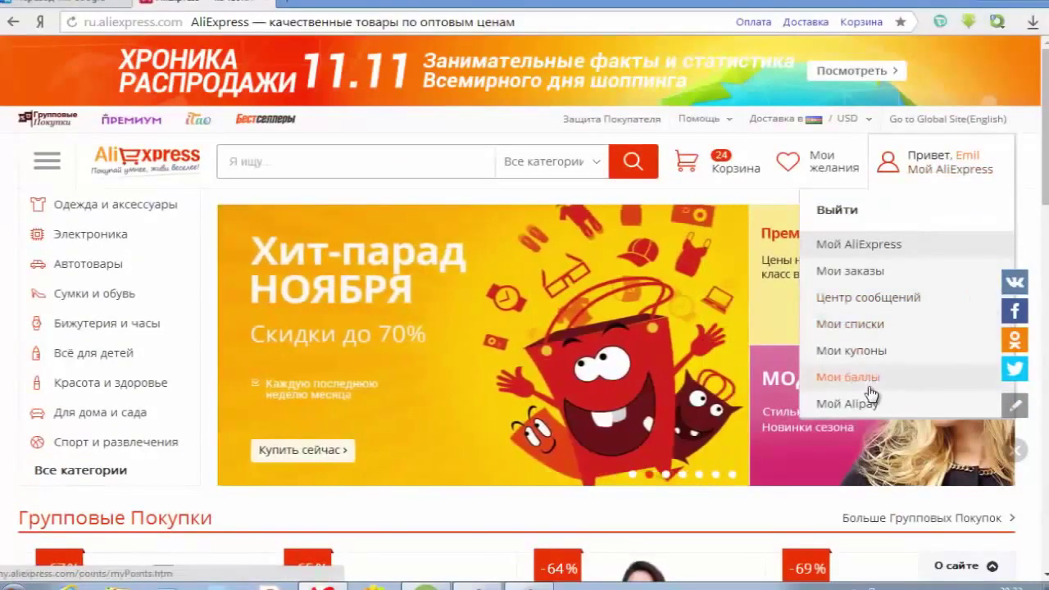
left_click(135, 168)
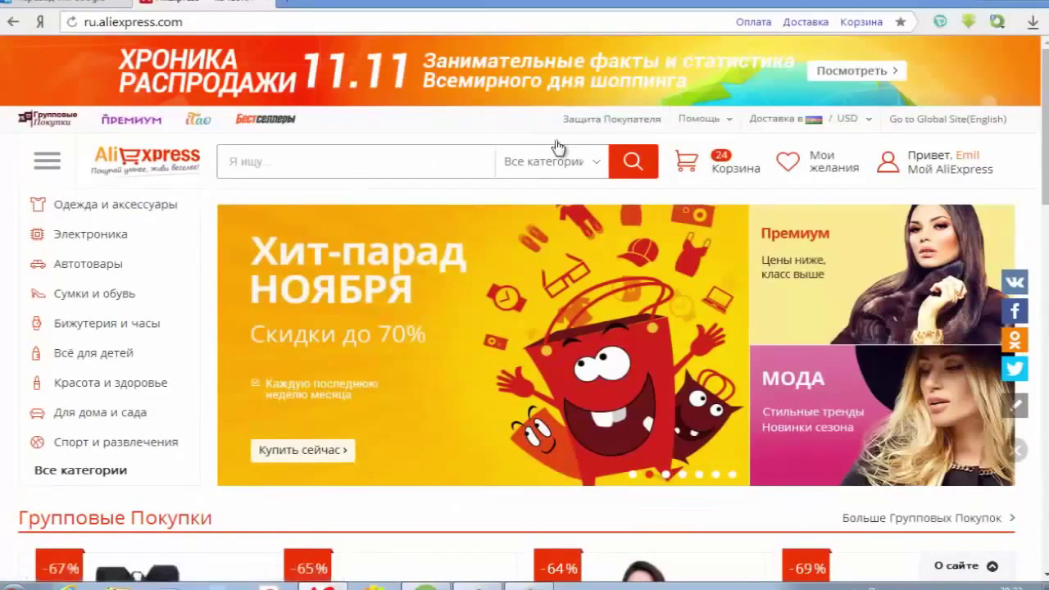
mouse_move(122, 304)
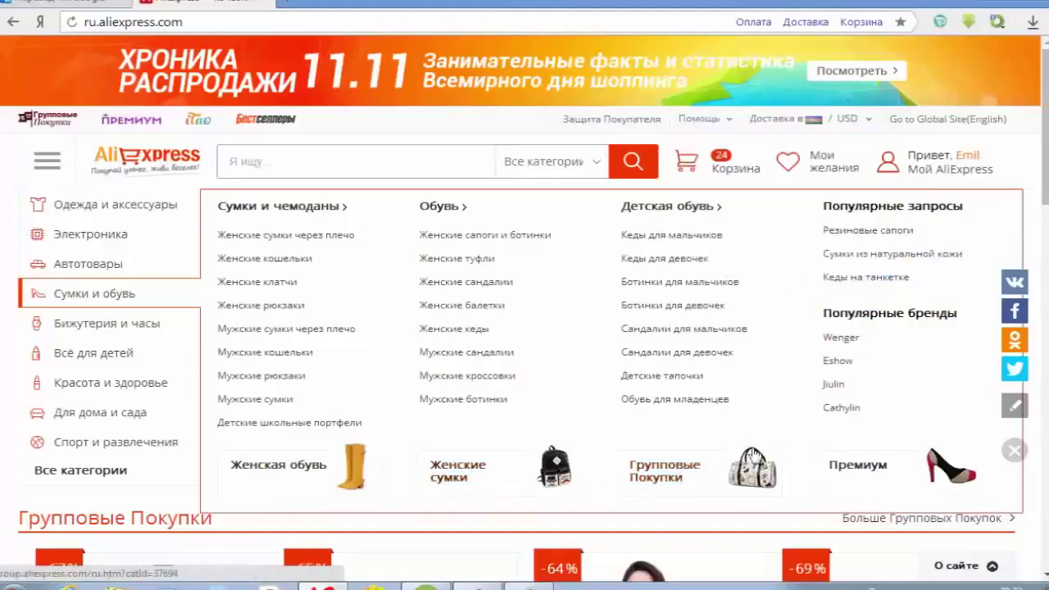
left_click(853, 474)
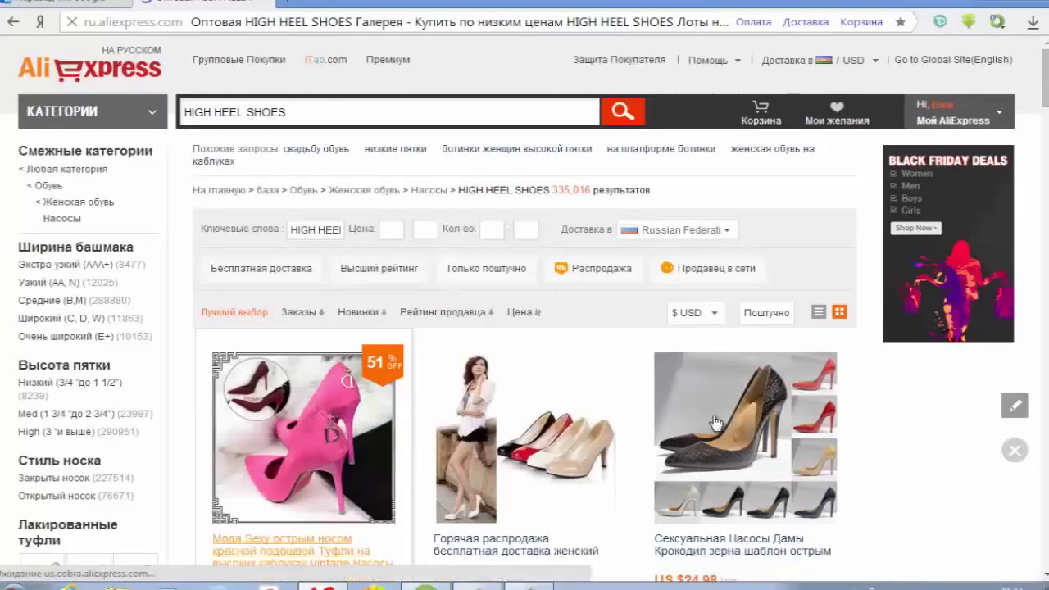
scroll(711, 422, "down", 1)
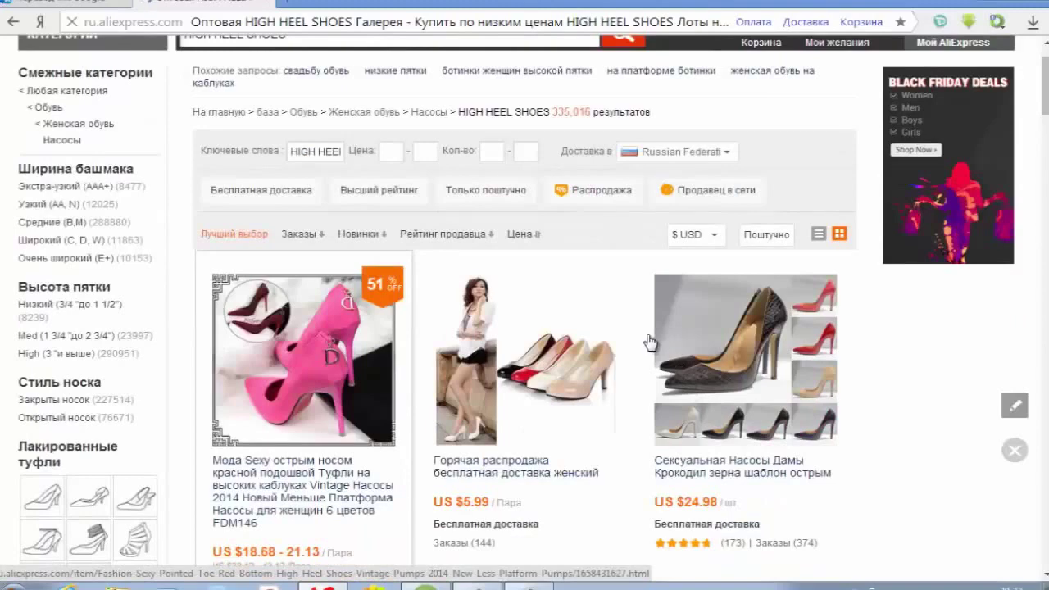
scroll(438, 252, "down", 1)
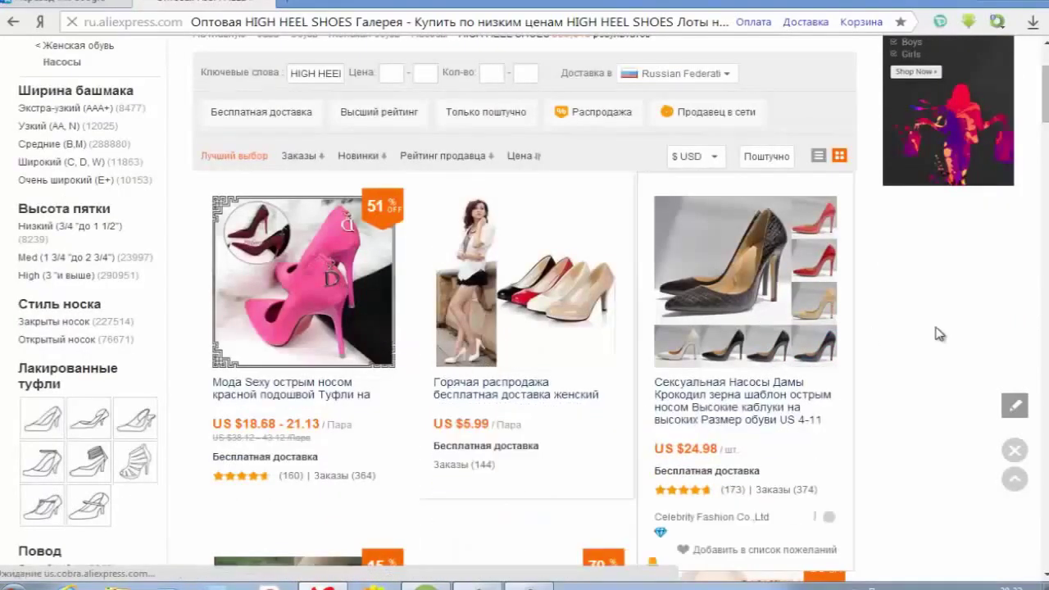
scroll(943, 334, "down", 1)
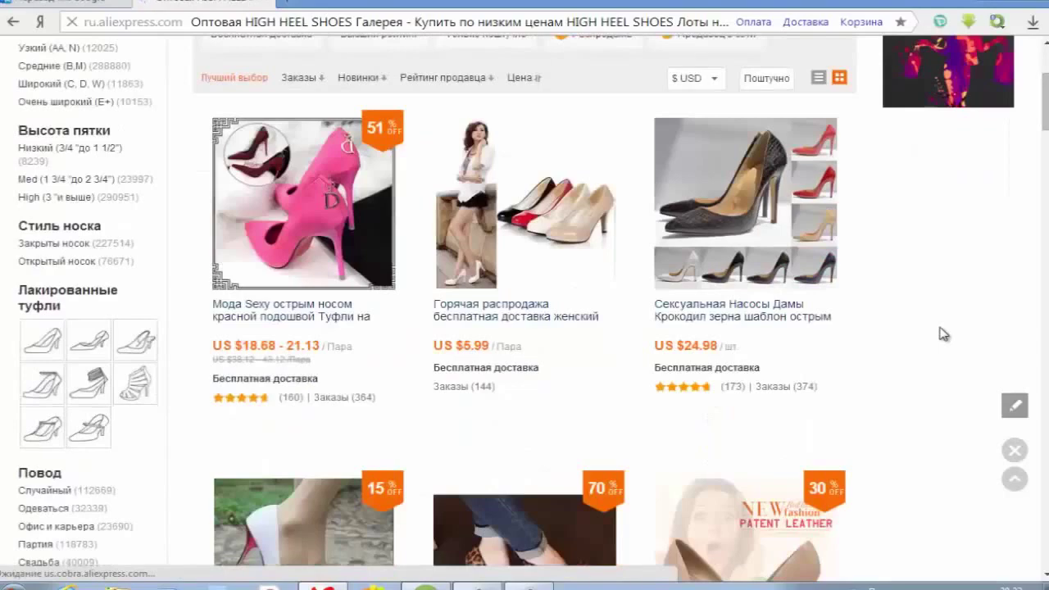
scroll(942, 334, "down", 1)
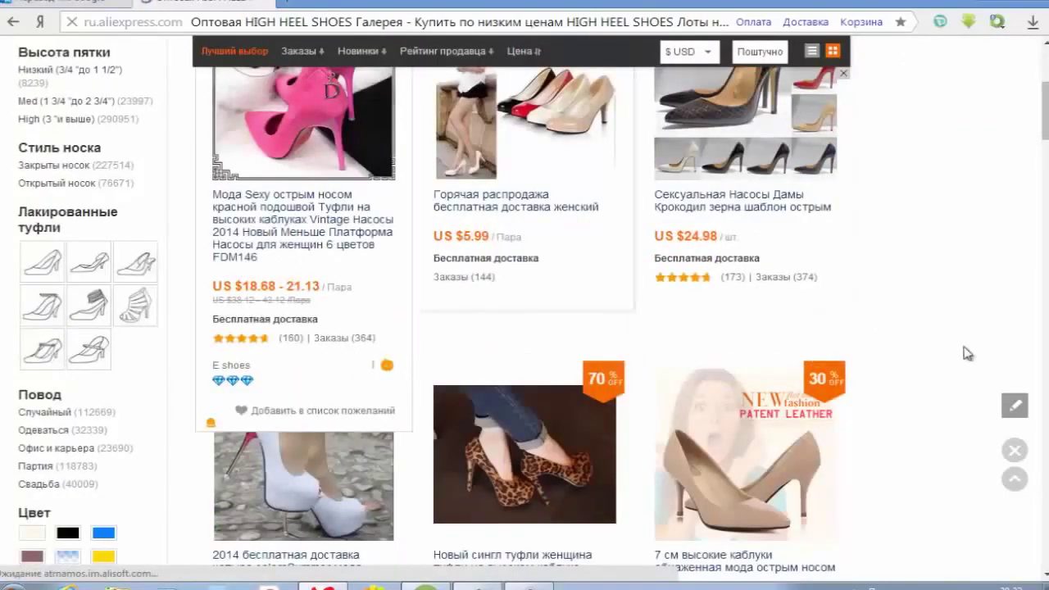
scroll(967, 352, "down", 1)
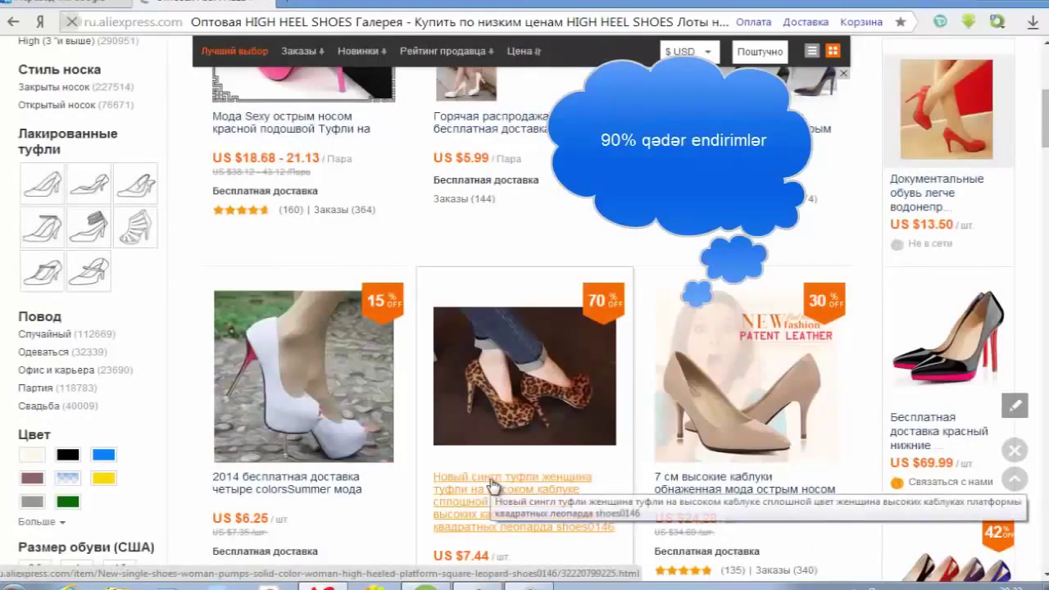
- Open the US $7.44 leopard-print platform shoe listing and read through its description and size chart
left_click(492, 485)
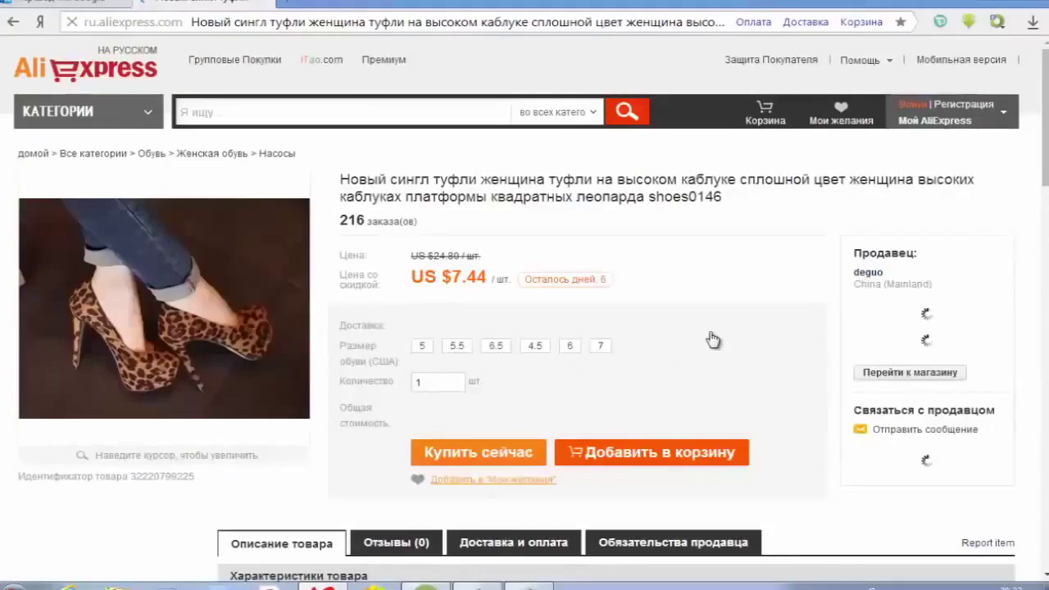
scroll(713, 339, "down", 2)
scroll(713, 339, "down", 1)
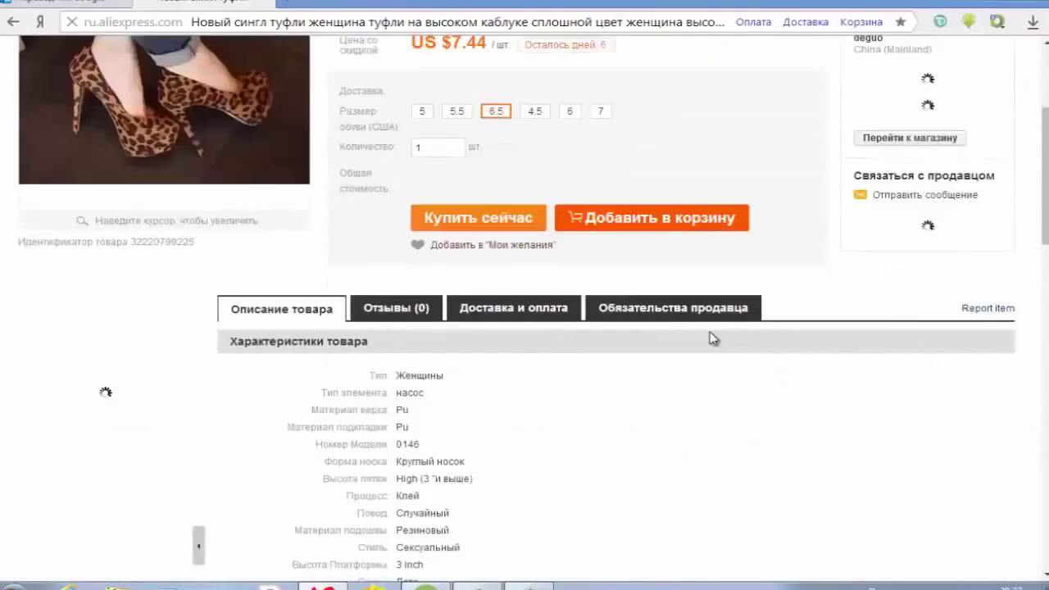
scroll(678, 351, "down", 4)
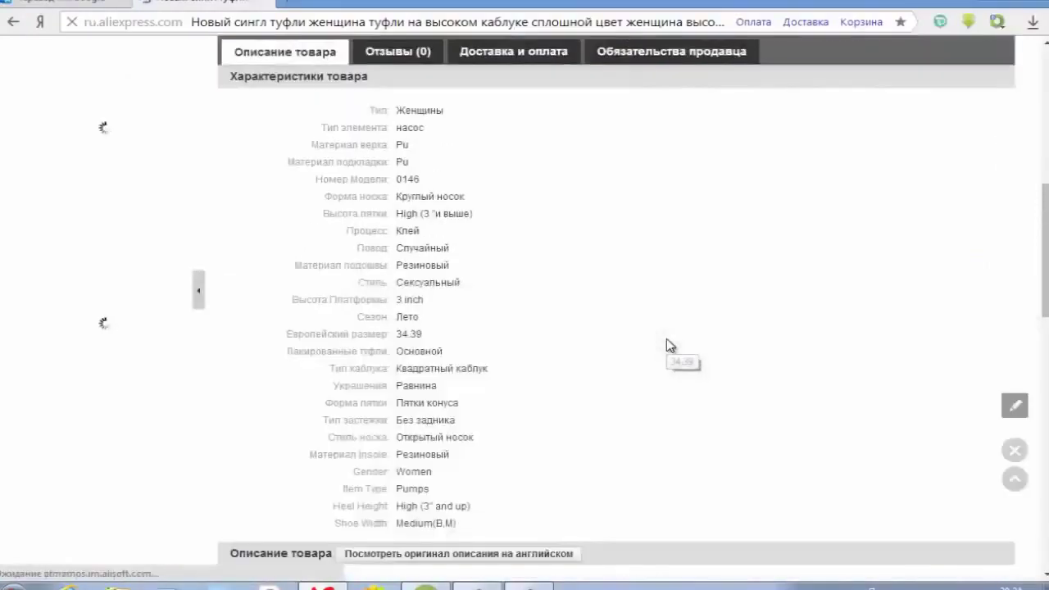
scroll(643, 355, "down", 1)
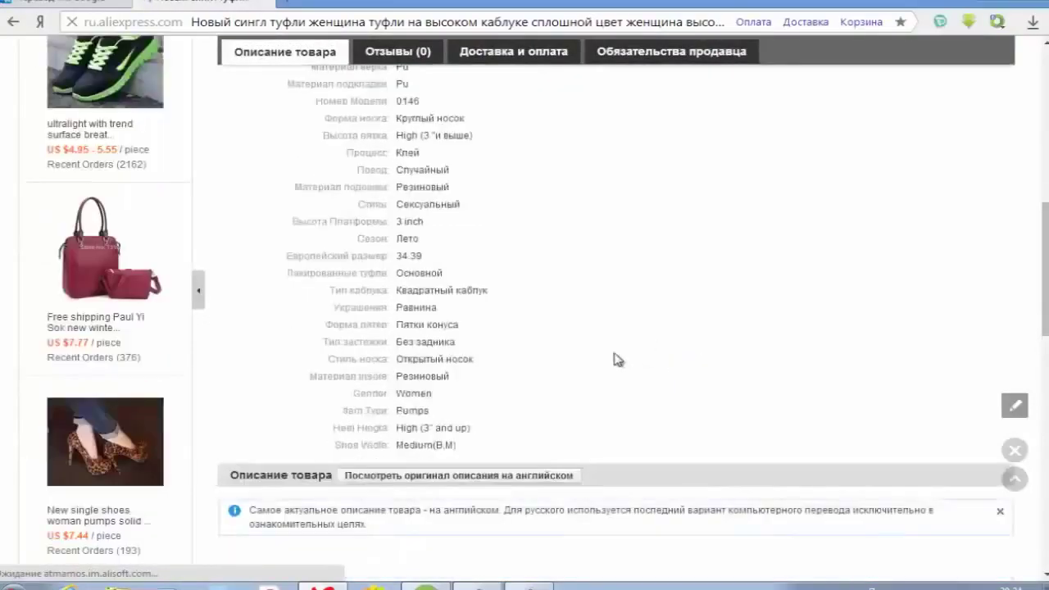
scroll(616, 358, "down", 1)
scroll(640, 368, "down", 1)
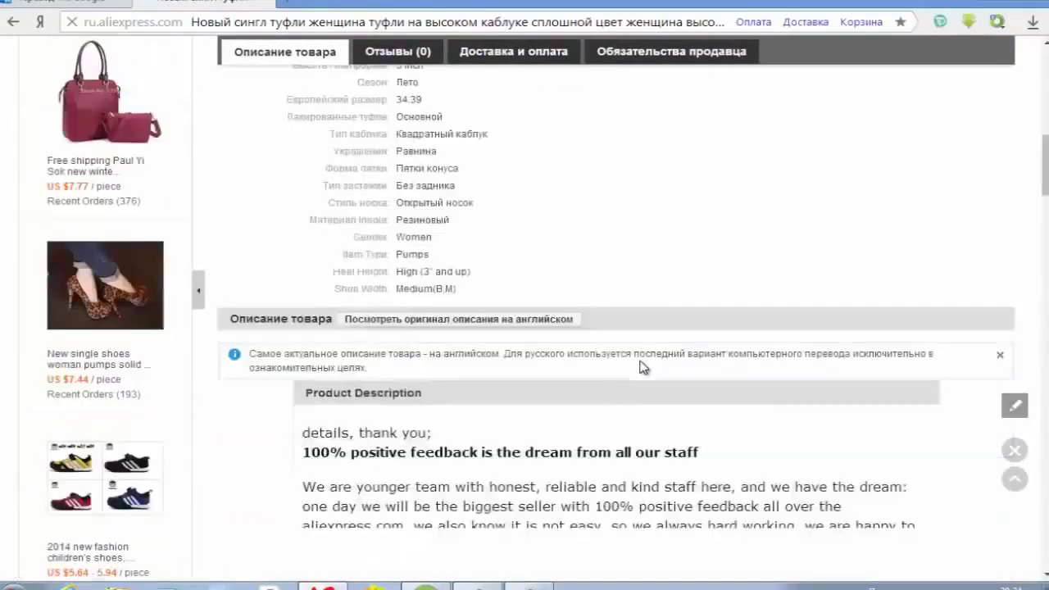
scroll(656, 381, "down", 4)
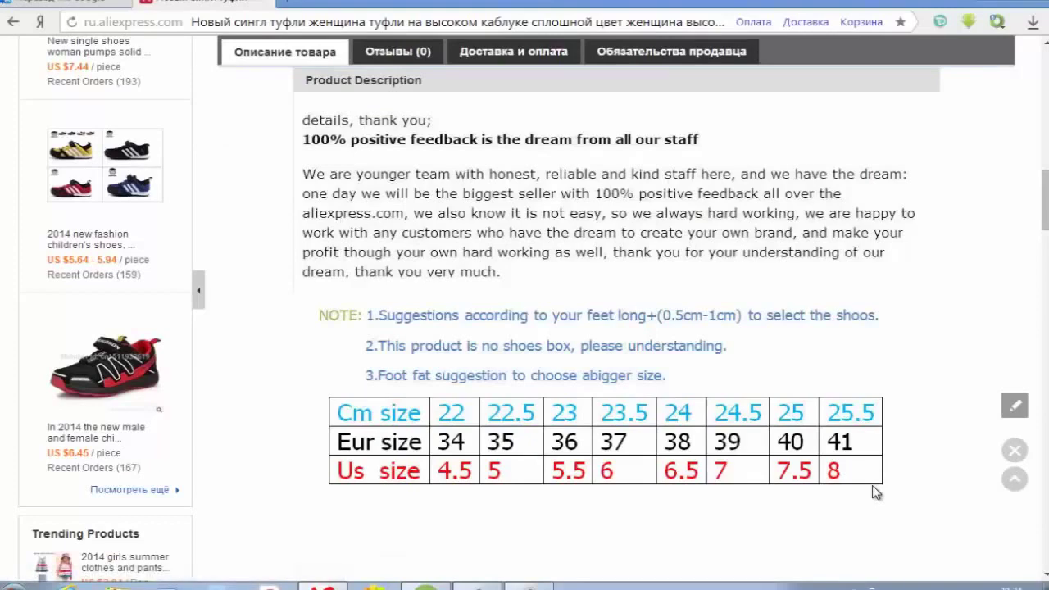
scroll(875, 491, "down", 4)
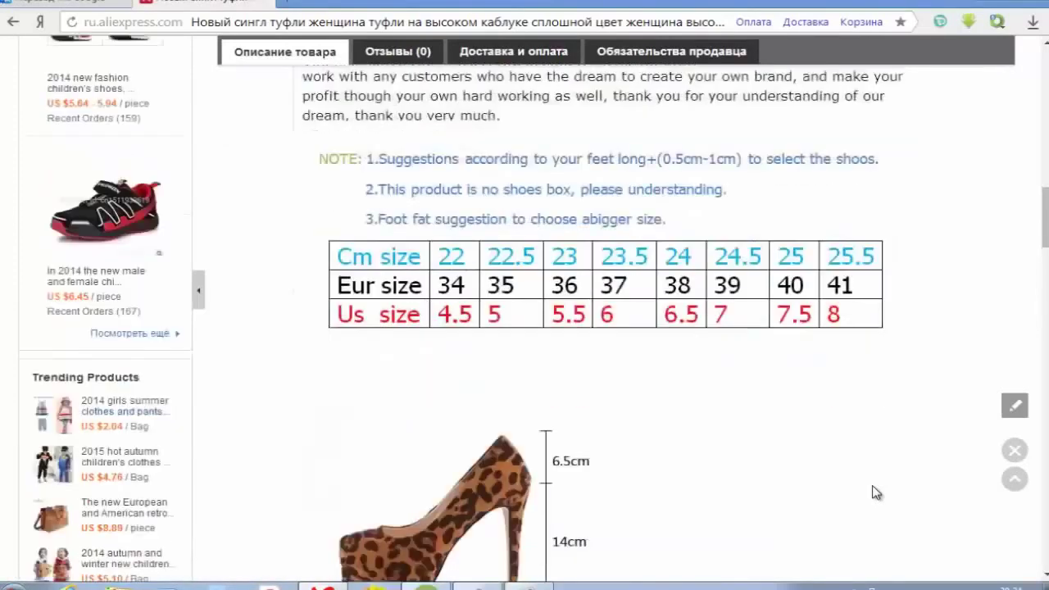
scroll(875, 491, "down", 7)
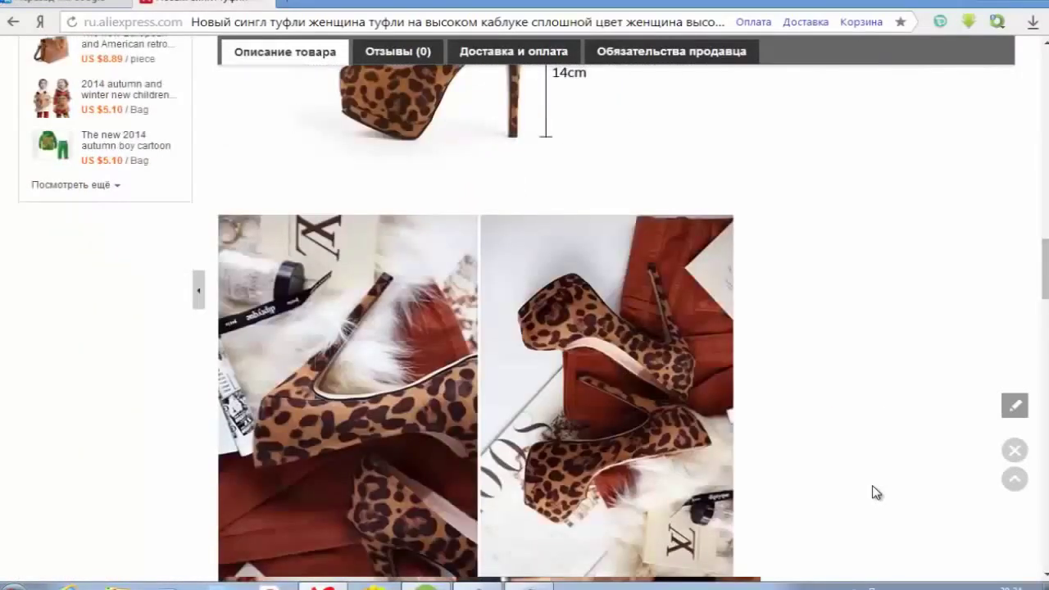
scroll(875, 492, "down", 1)
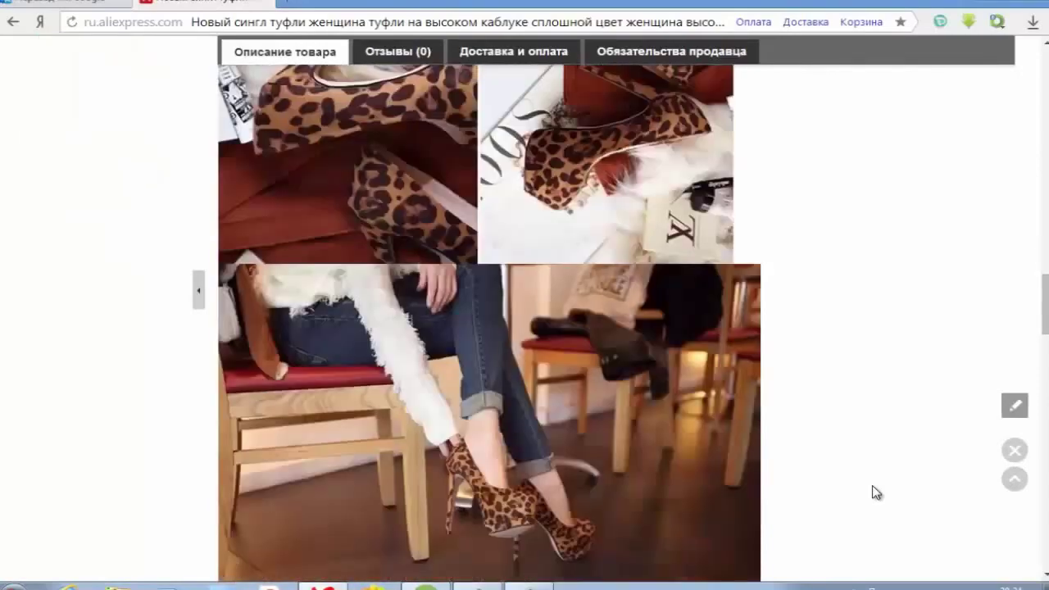
left_click(1014, 478)
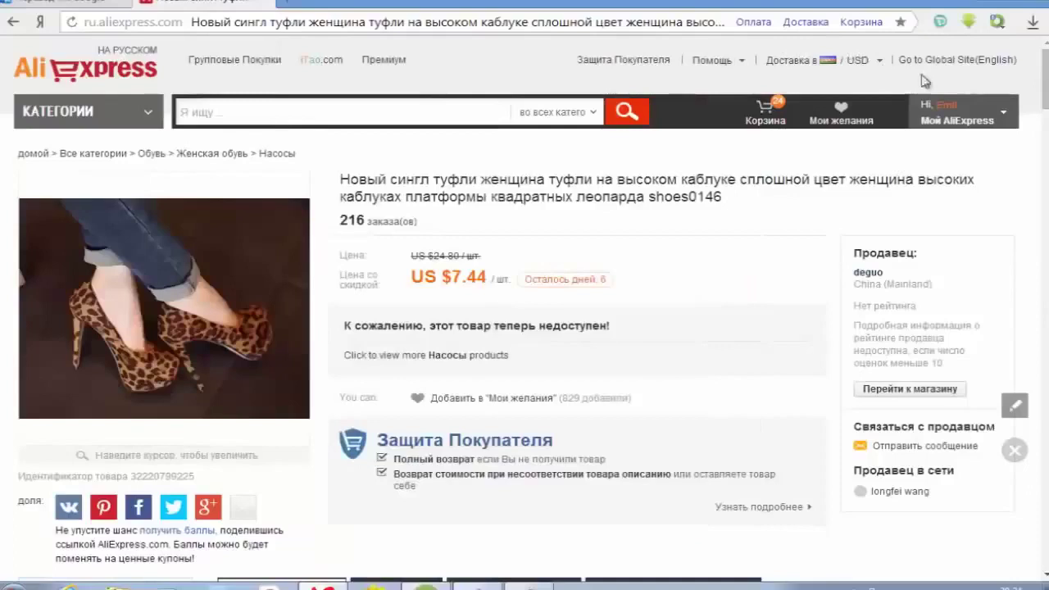
mouse_move(948, 119)
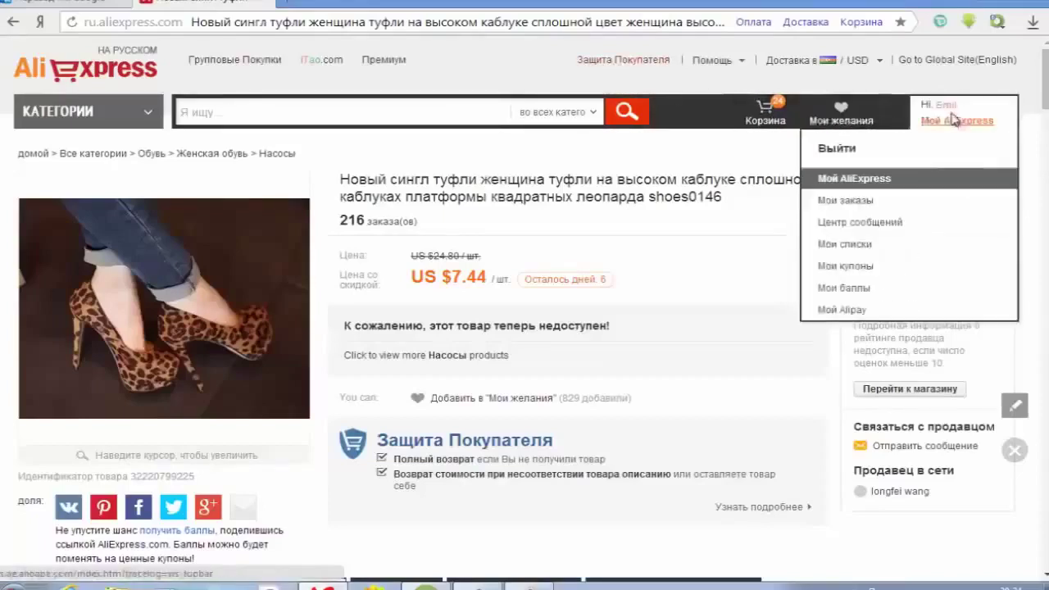
- Start a new shipping address in My AliExpress with the contact name and country Azerbaijan
left_click(904, 178)
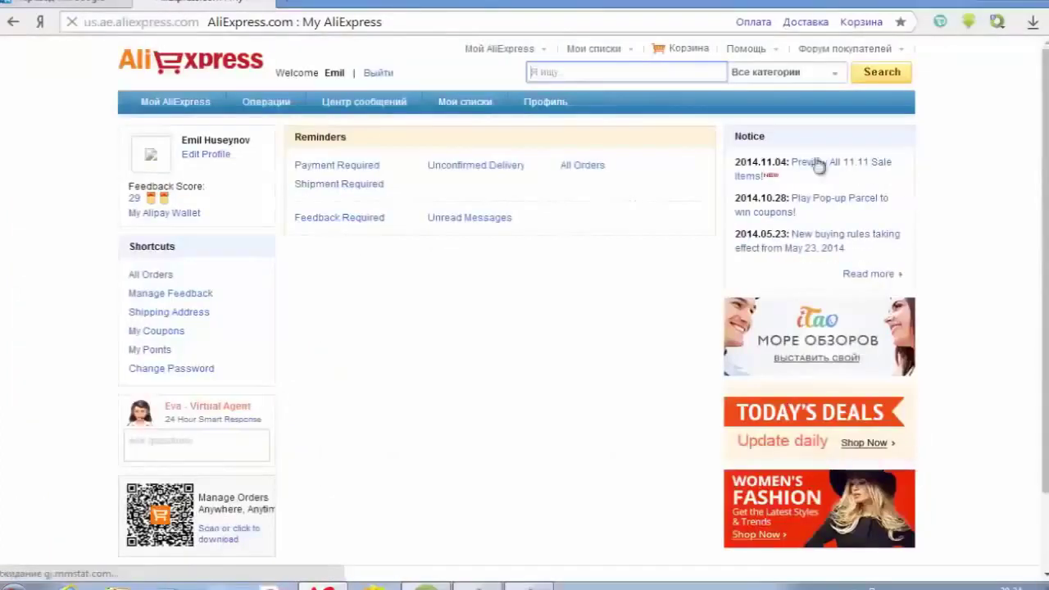
left_click(160, 319)
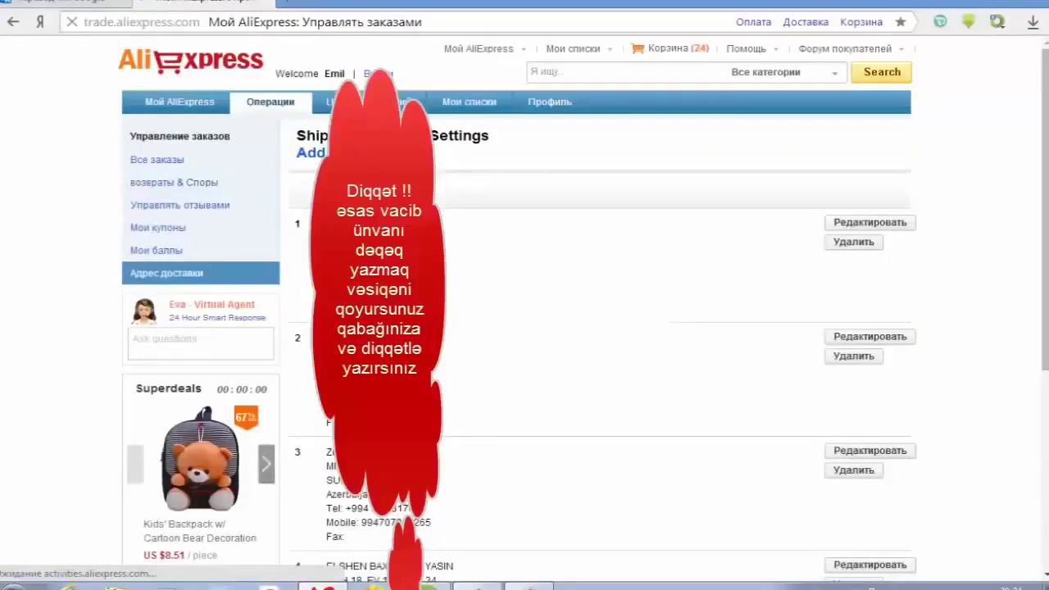
left_click(316, 158)
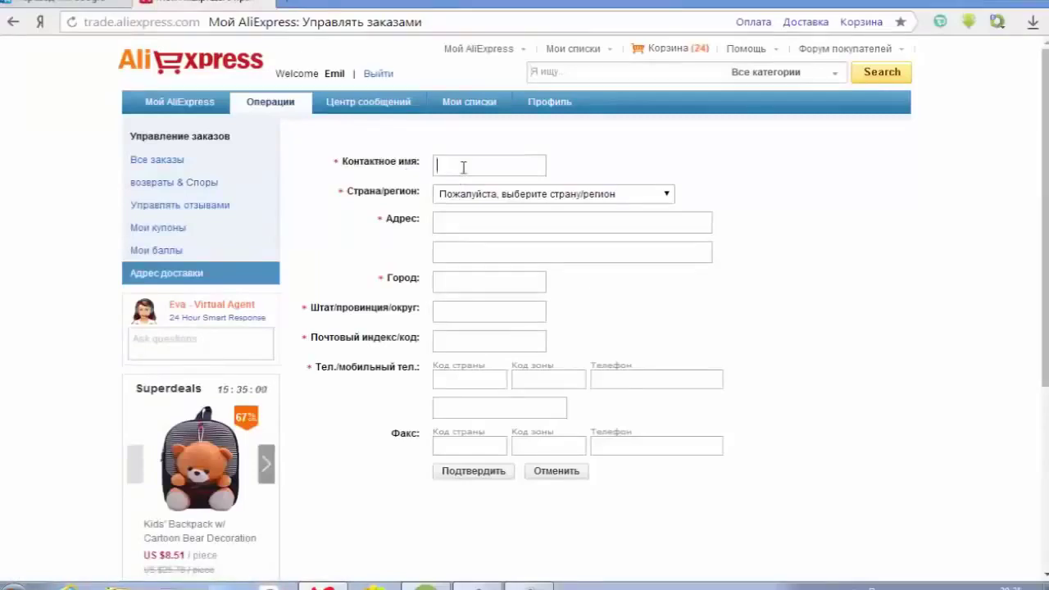
type("mil")
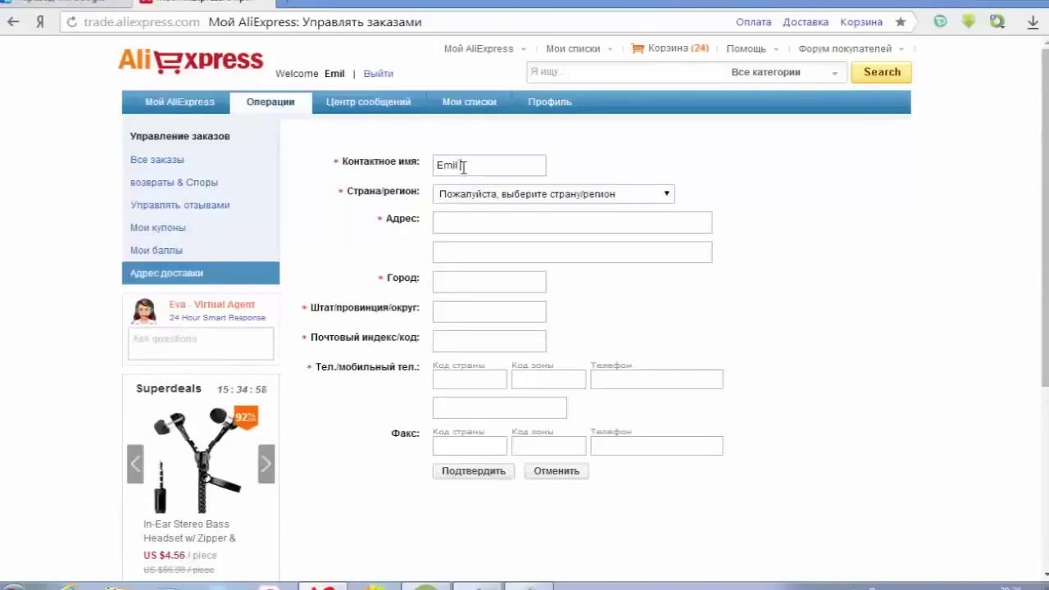
type("ynov")
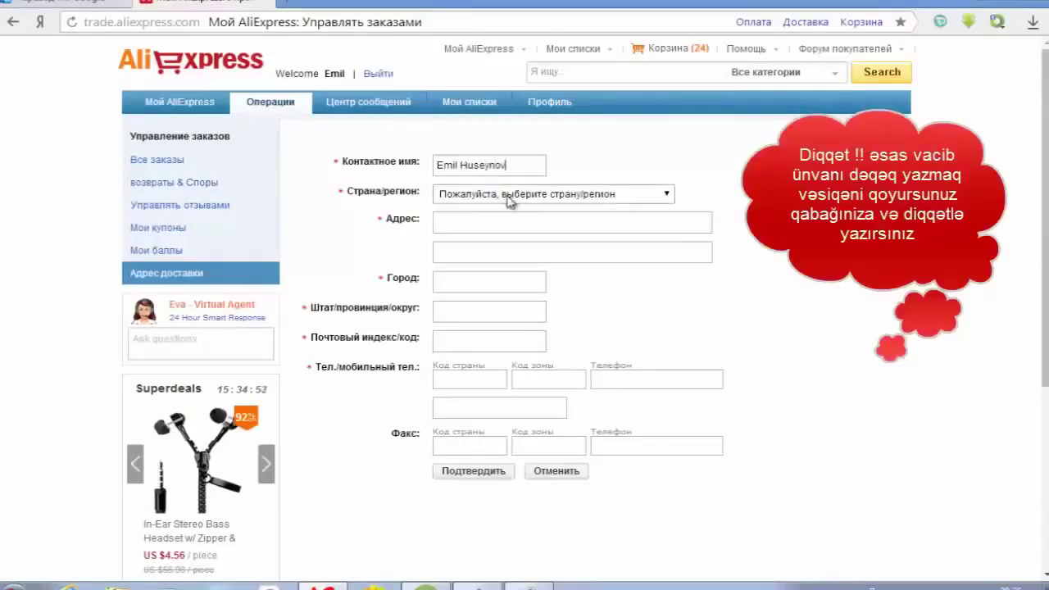
left_click(504, 194)
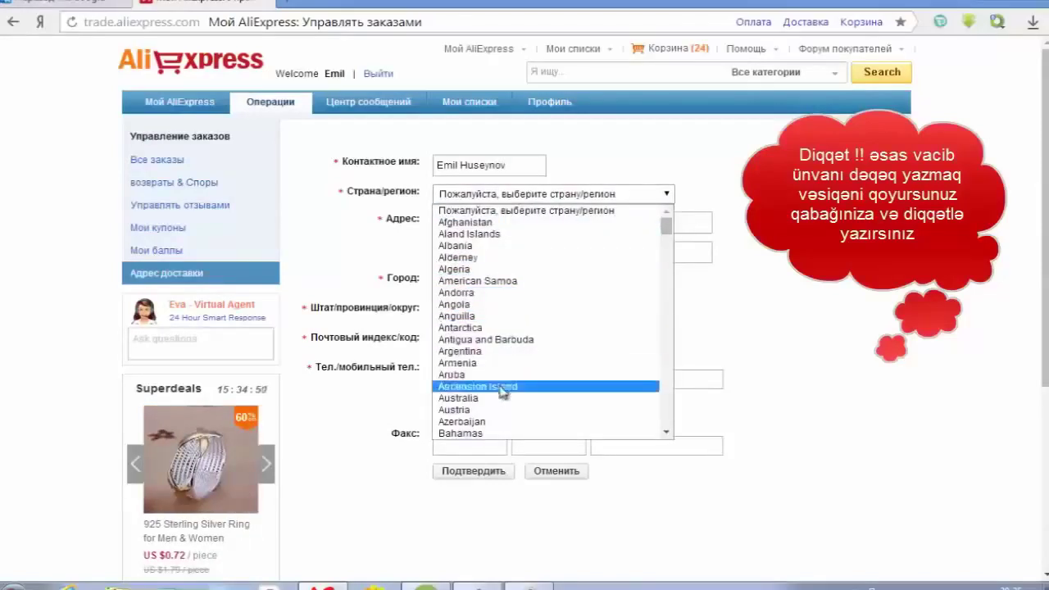
left_click(502, 422)
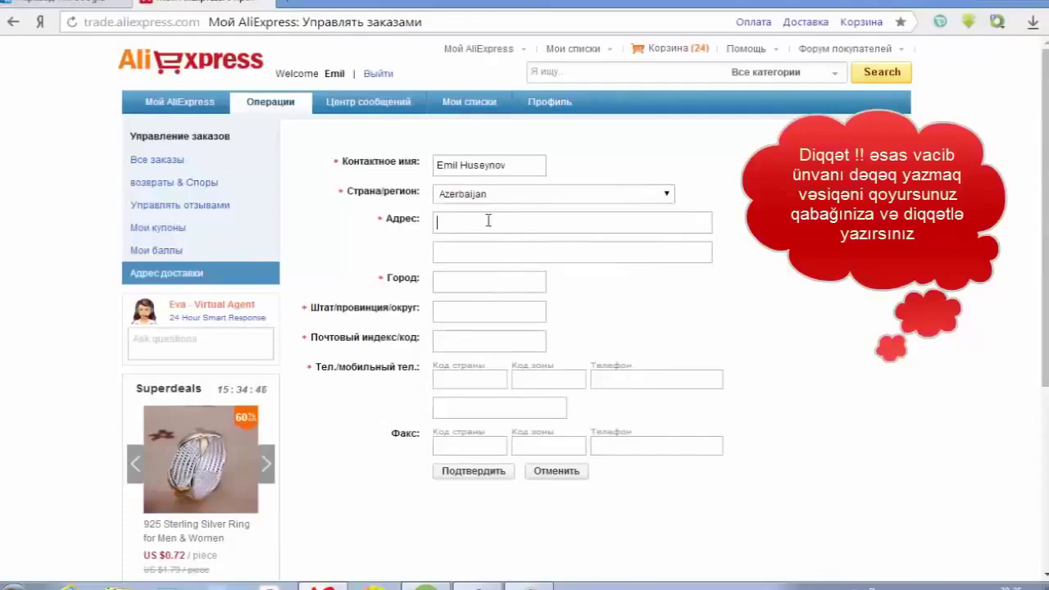
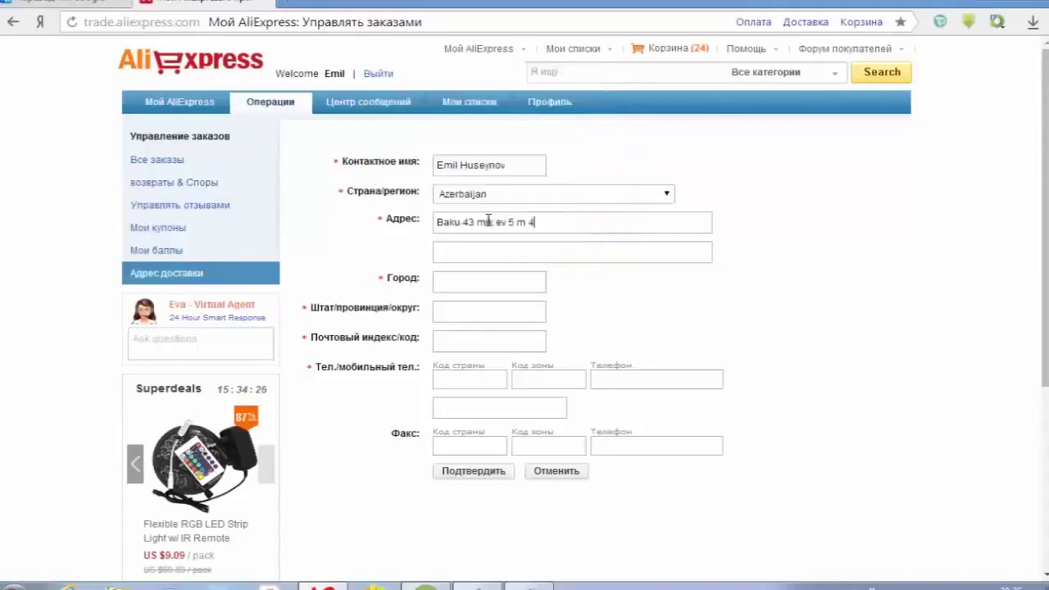
- Fill in the Baku street address, city, region and postal code 5000
double_click(463, 219)
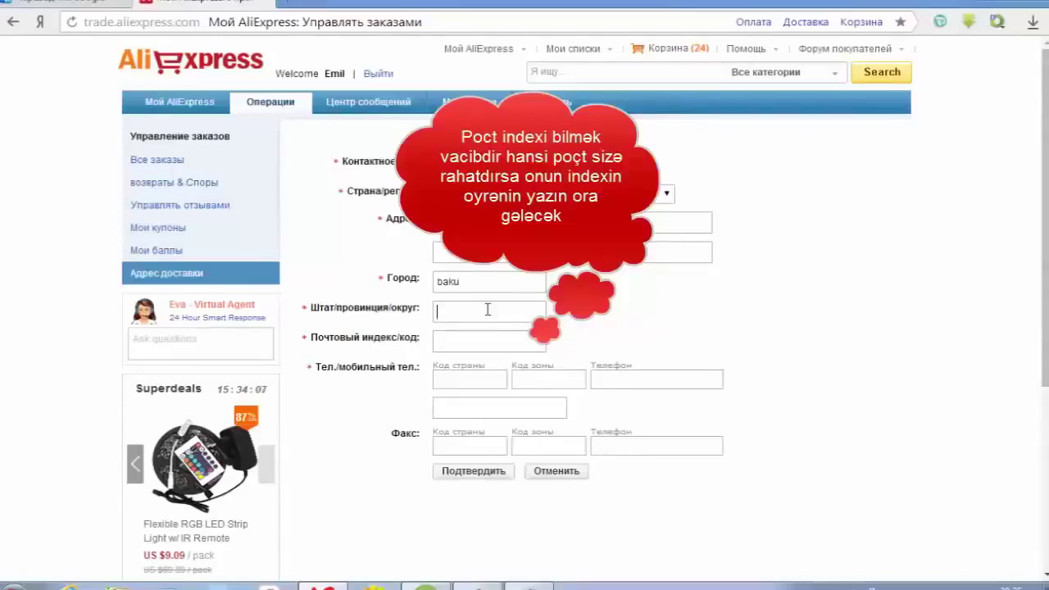
left_click(447, 338)
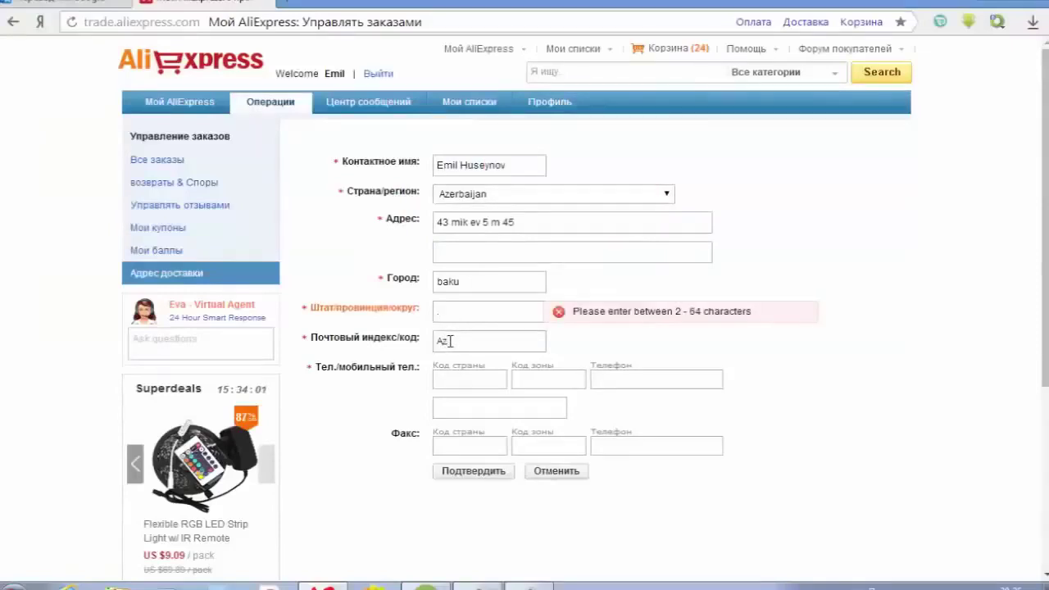
type("5000")
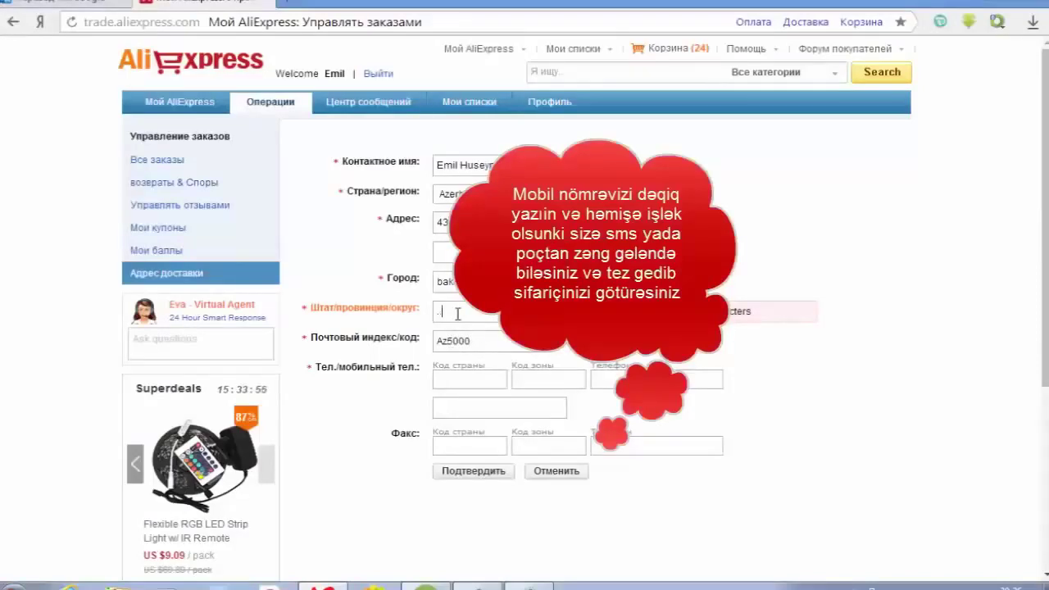
left_click(462, 380)
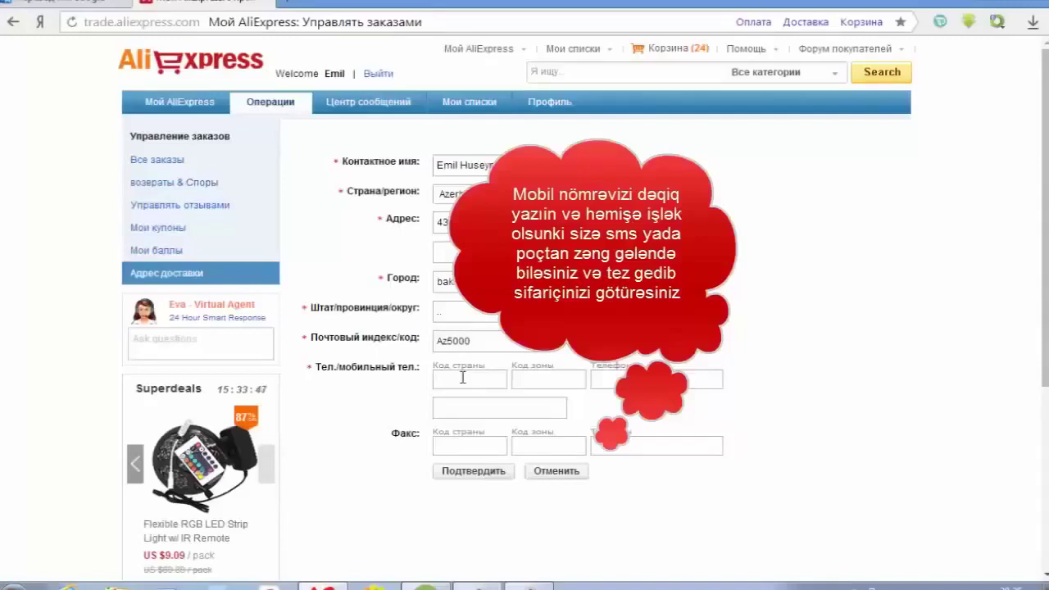
- Enter the landline with country code 994, its area code and phone number
type("55")
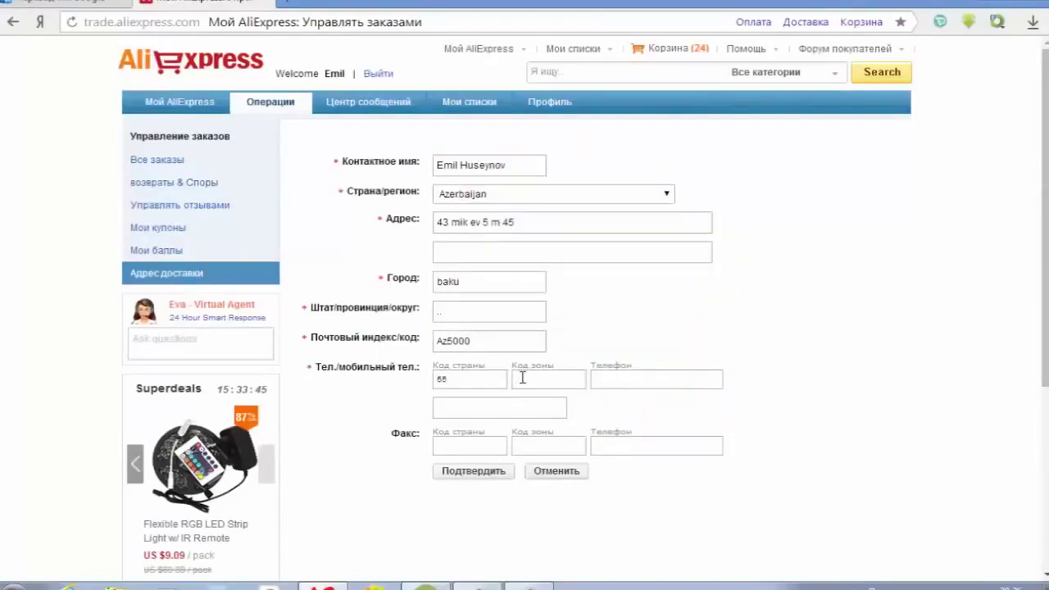
left_click_drag(478, 378, 383, 385)
type("+994")
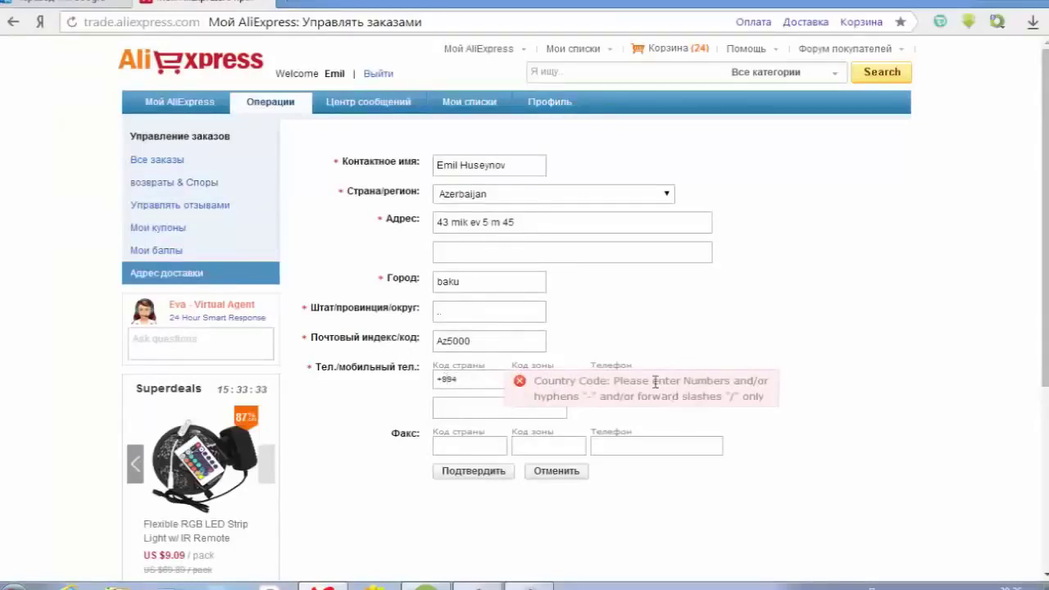
key("Home")
key("Delete")
left_click(547, 377)
type("55")
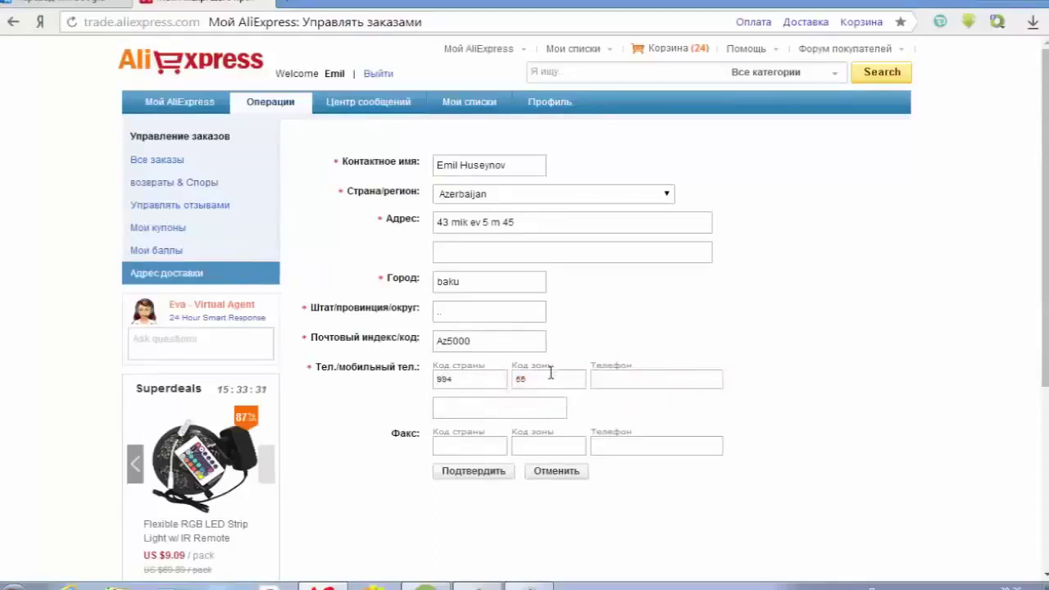
left_click(624, 380)
- Add the extra mobile number and save the new Baku address
left_click(486, 412)
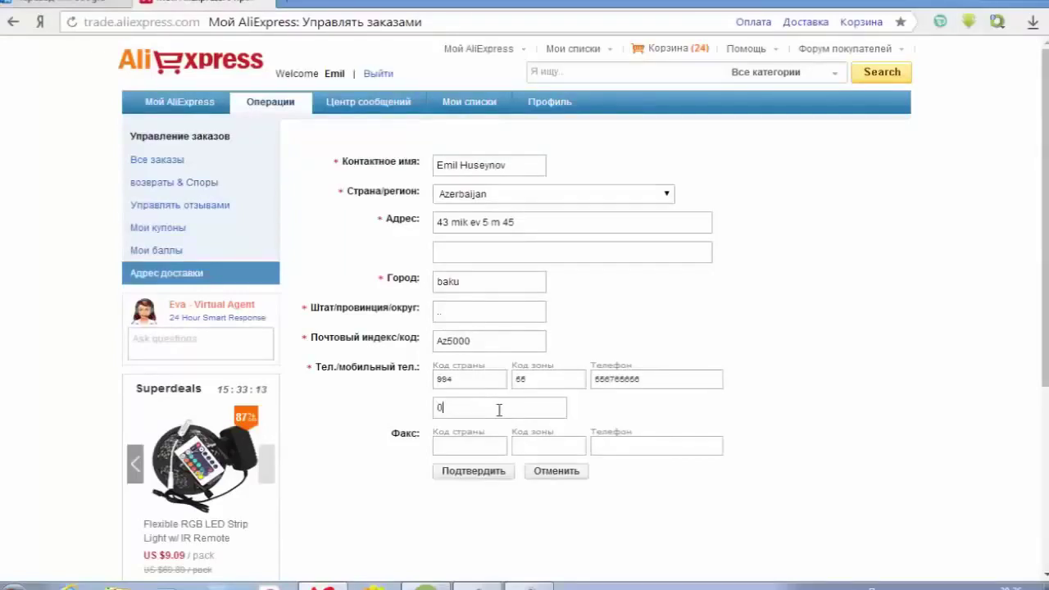
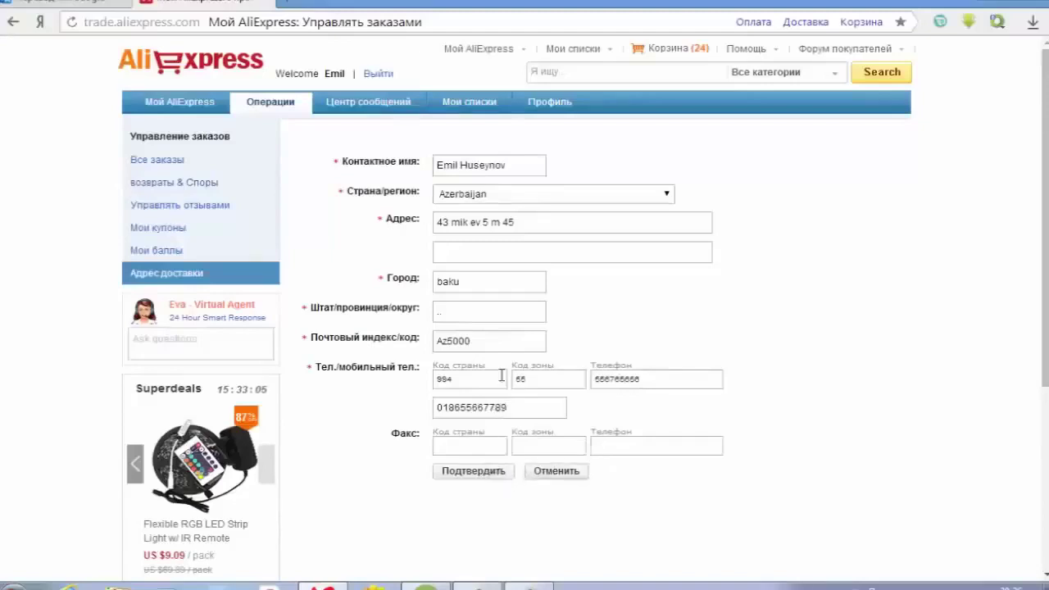
scroll(501, 375, "down", 1)
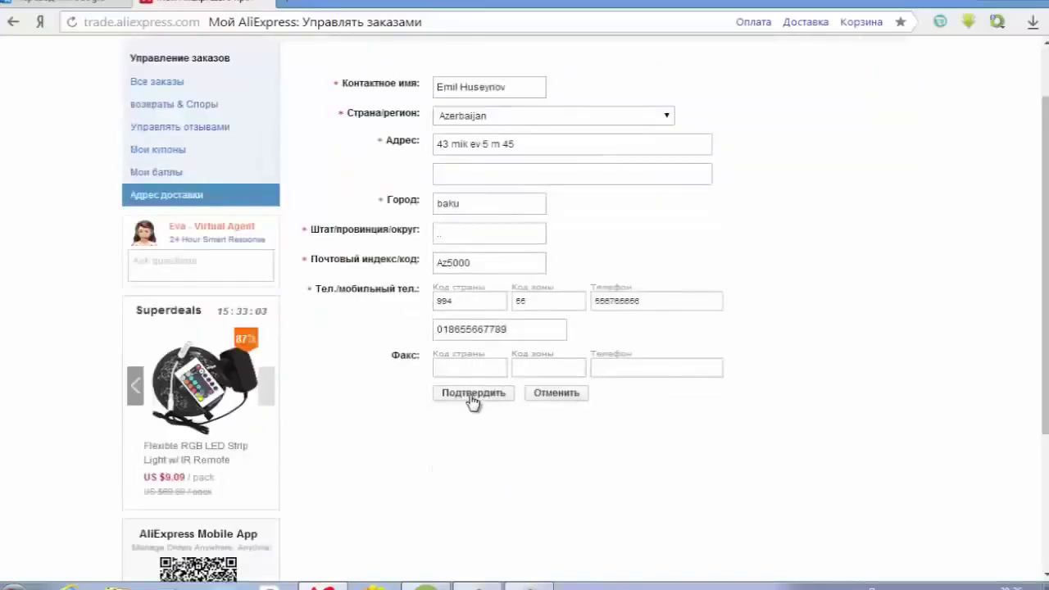
left_click(473, 394)
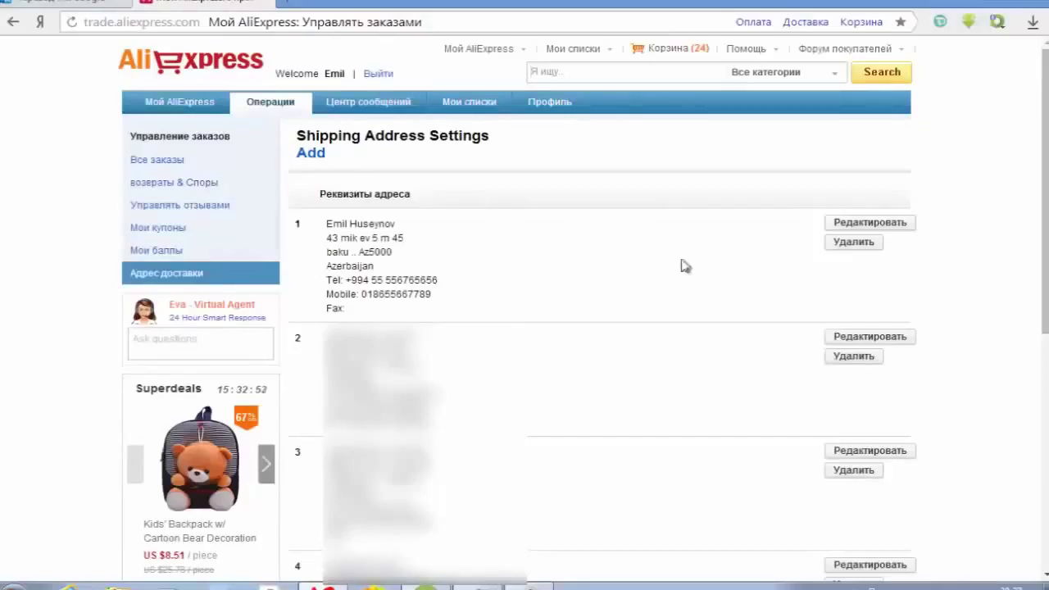
- Edit the first Baku address, replace the wrong phone digits, and save it
left_click(835, 228)
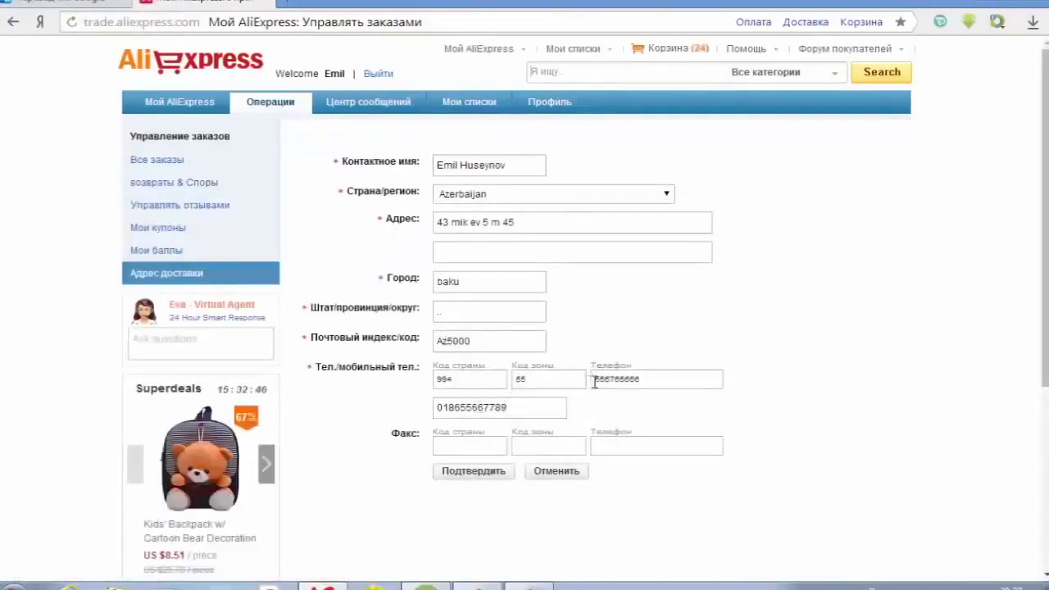
left_click_drag(604, 382, 584, 382)
type("6")
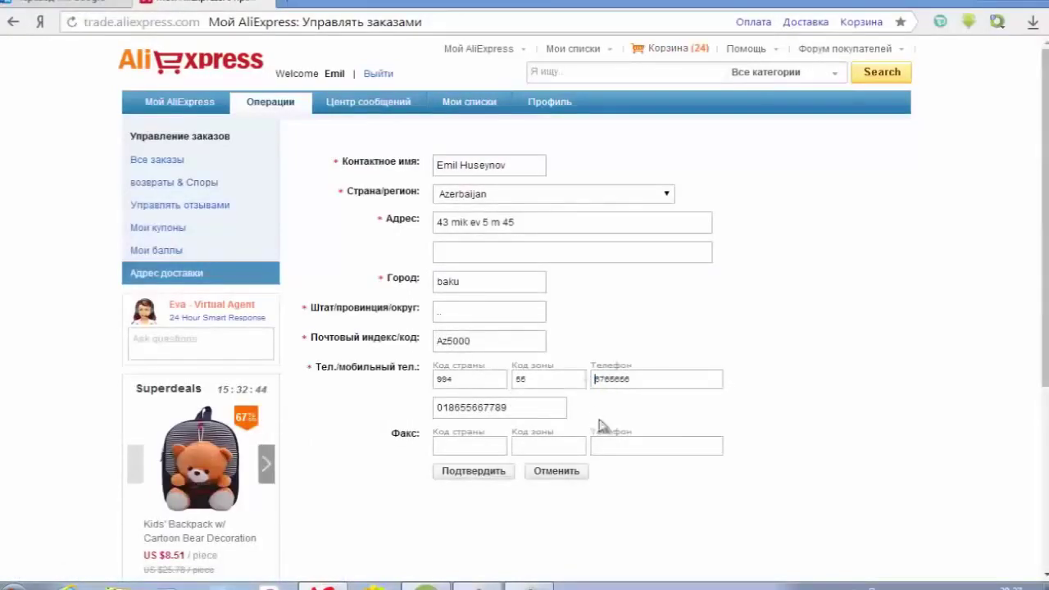
left_click(454, 475)
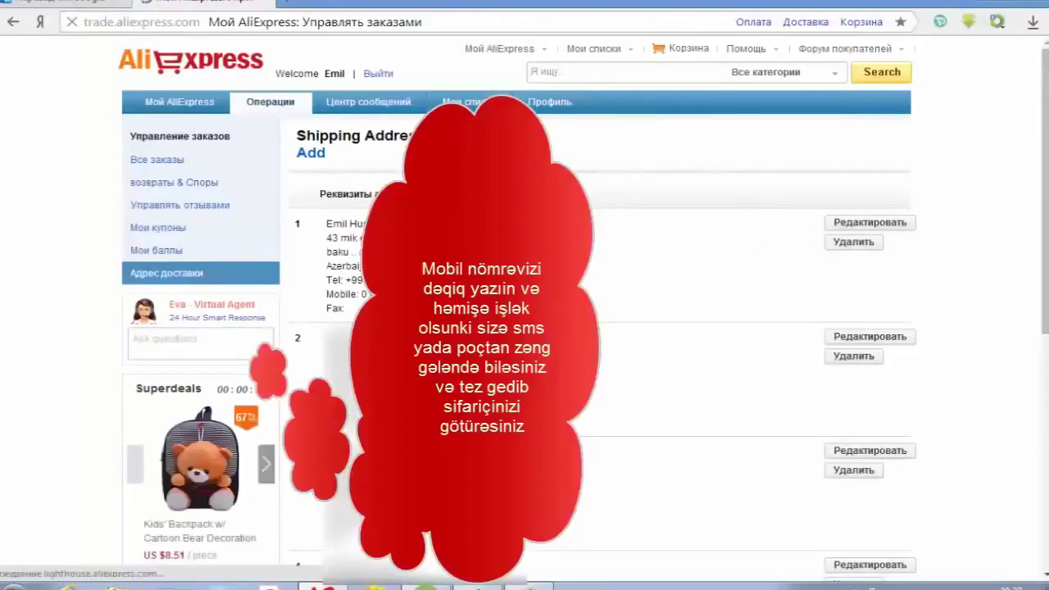
scroll(524, 328, "down", 2)
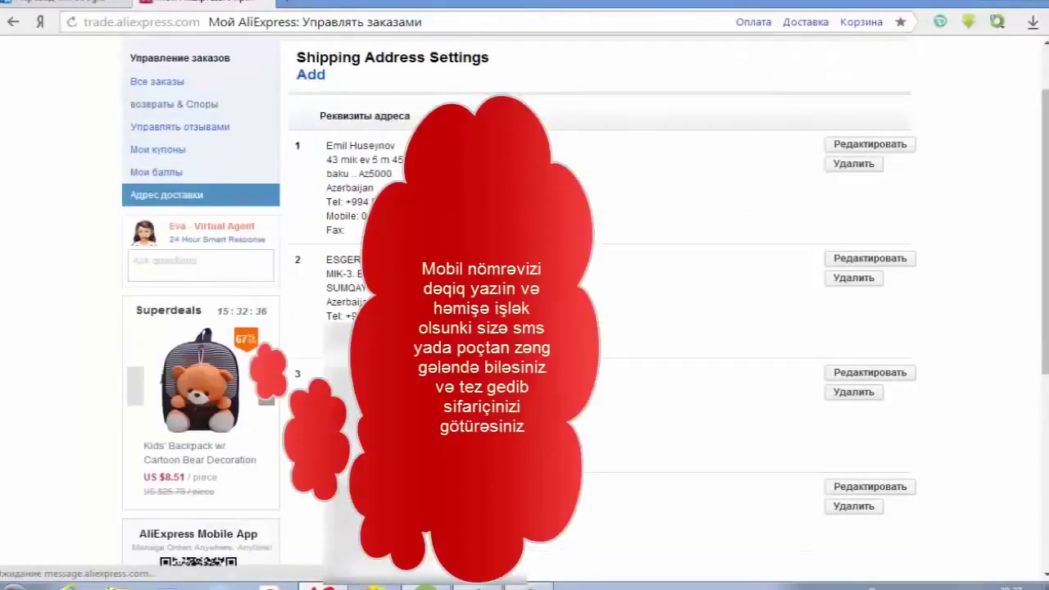
scroll(524, 327, "down", 2)
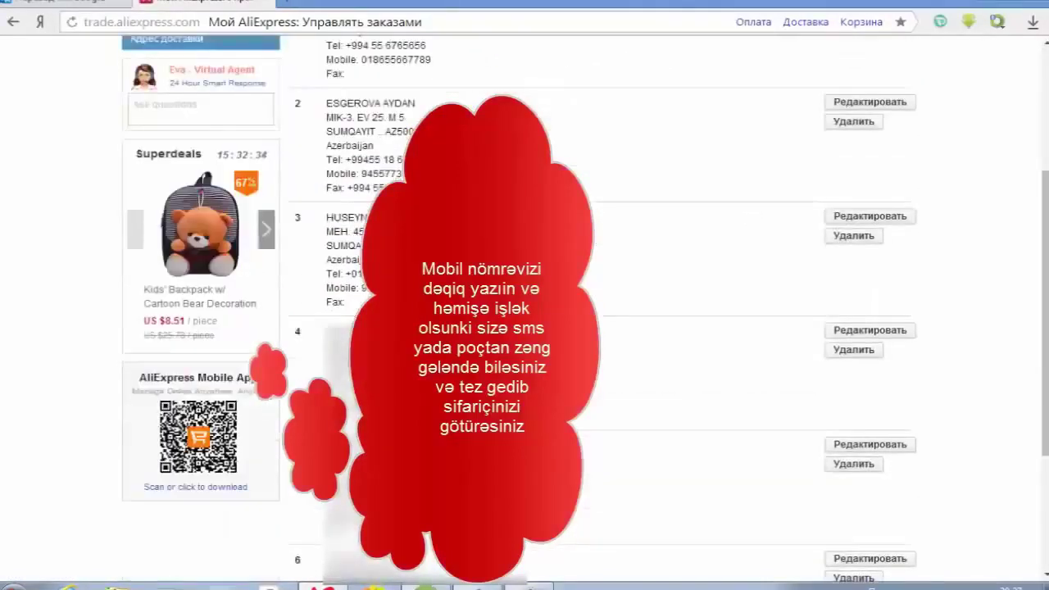
scroll(524, 327, "up", 4)
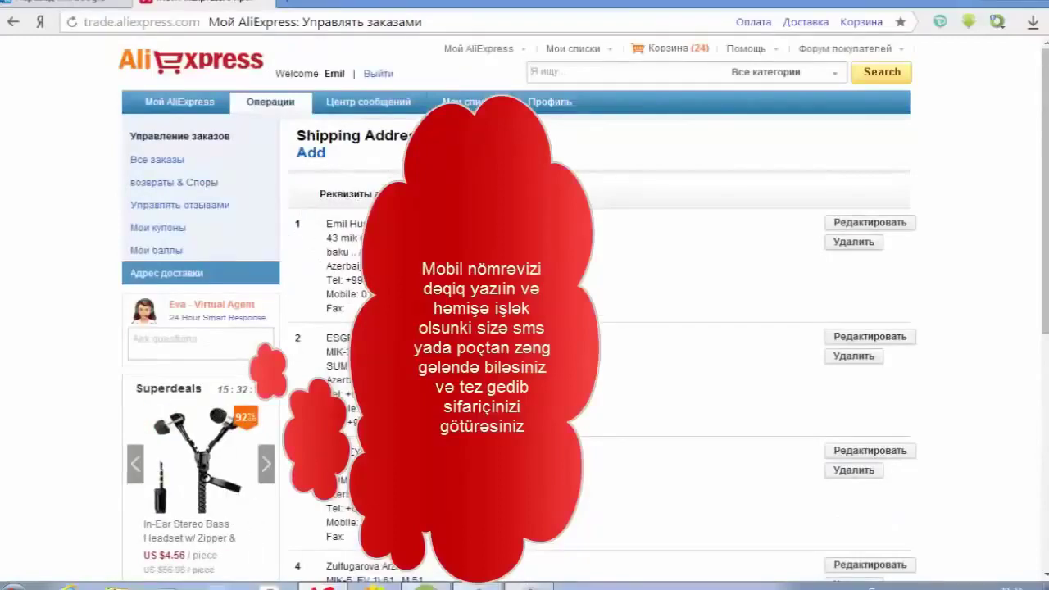
- Open Все заказы and scroll through the My Orders list to find the air mouse order
left_click(162, 164)
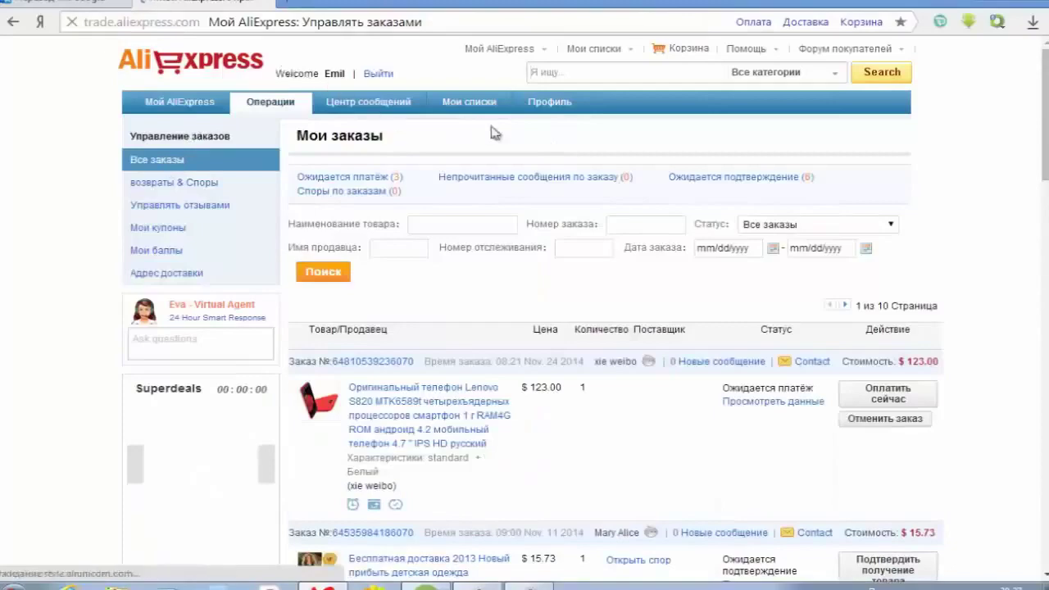
scroll(530, 181, "down", 1)
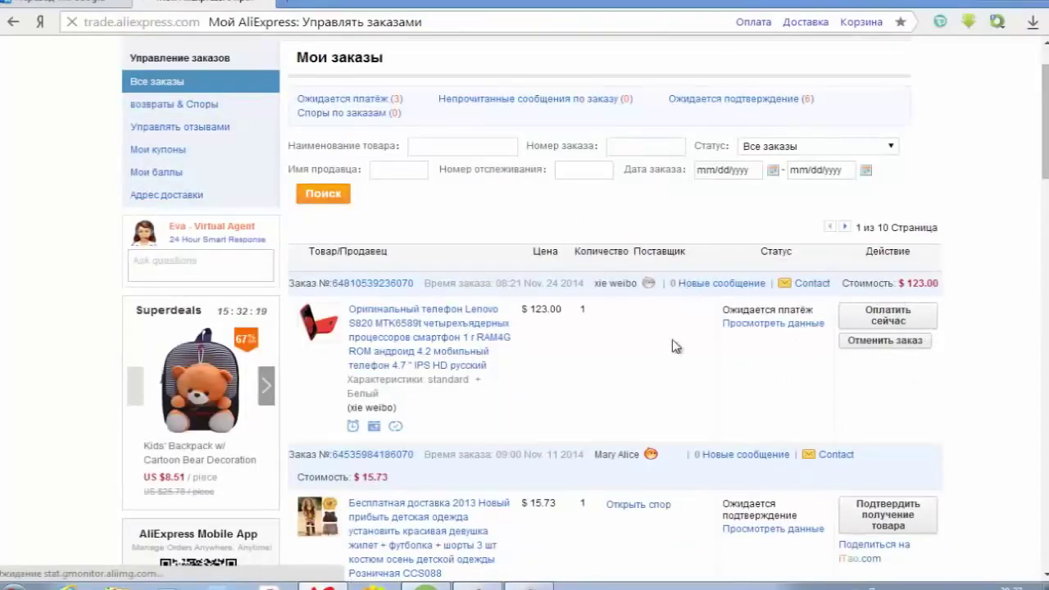
scroll(458, 410, "down", 3)
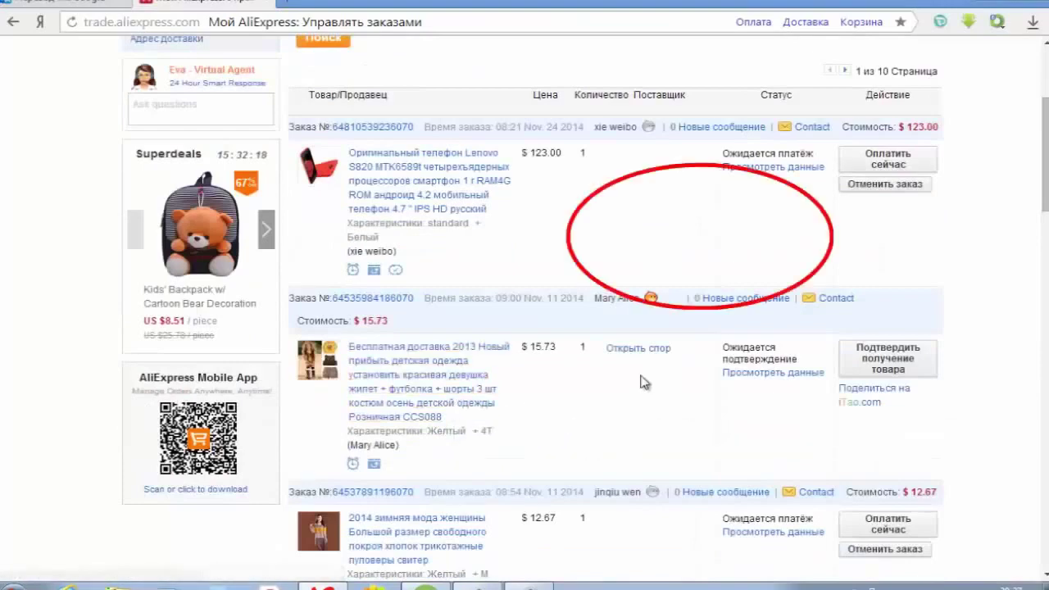
scroll(428, 337, "down", 1)
scroll(616, 438, "down", 3)
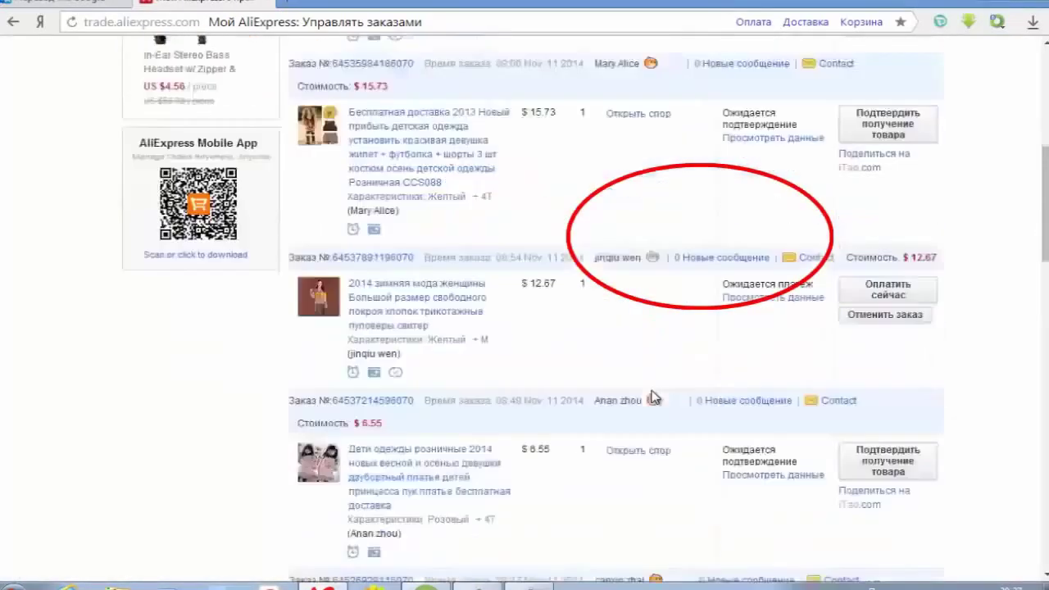
scroll(655, 397, "down", 6)
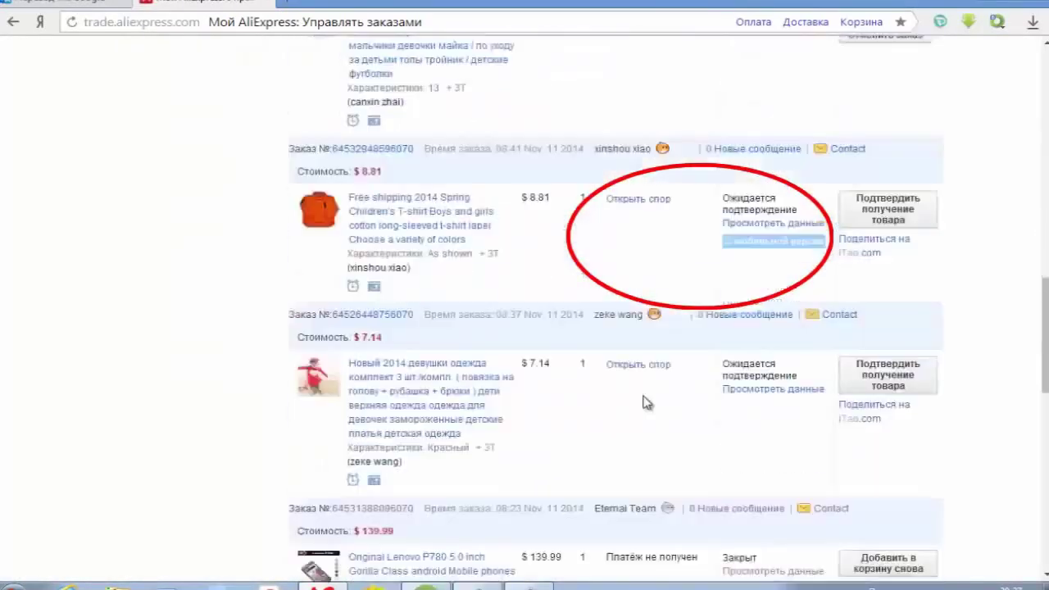
scroll(647, 402, "down", 4)
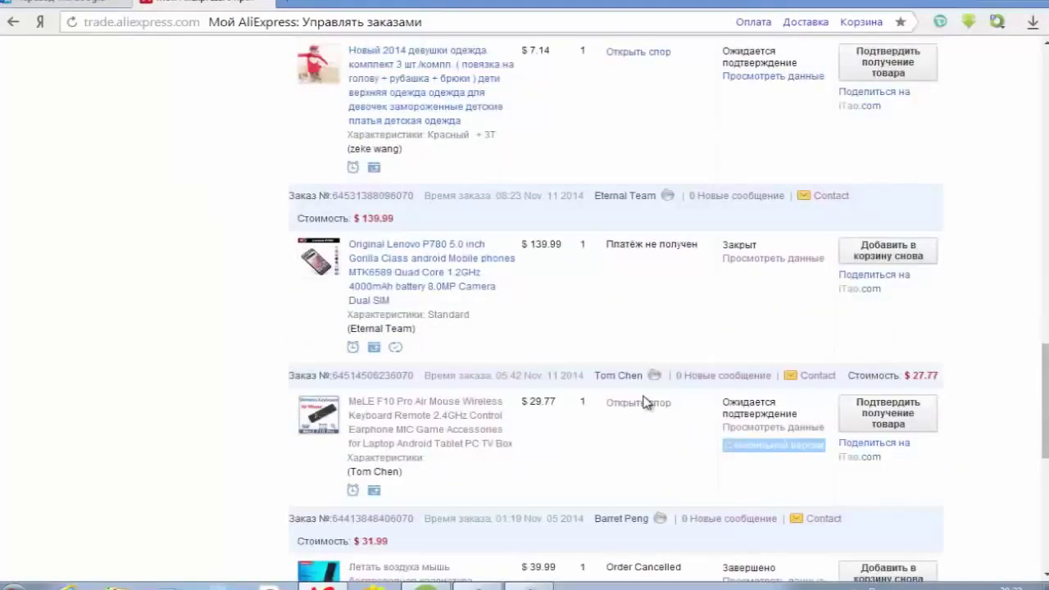
scroll(644, 402, "down", 2)
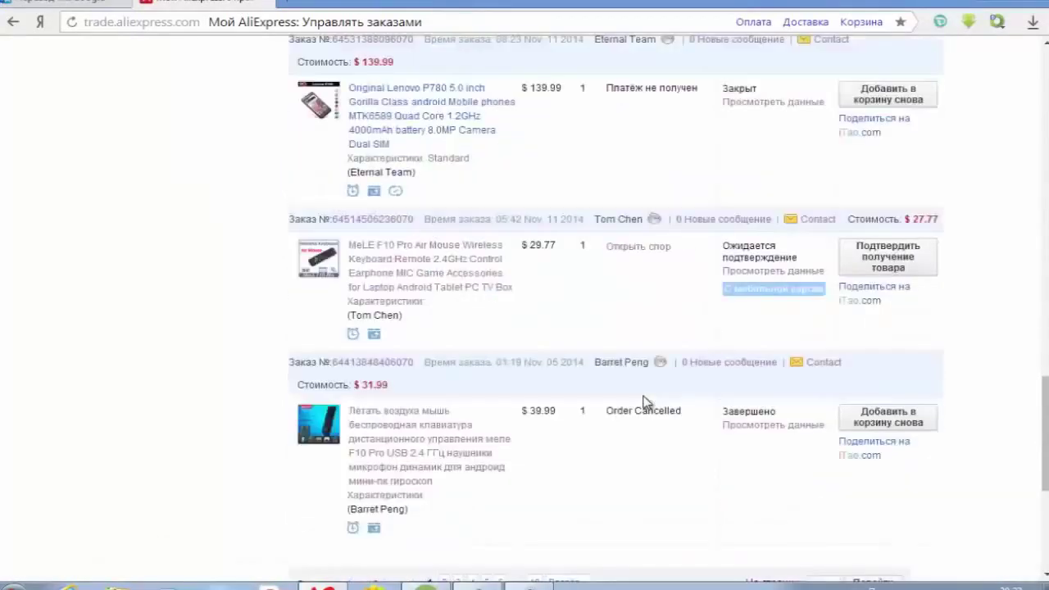
- Copy the MeLE F10 Pro Air Mouse order's tracking number and follow its Singapore Post link
left_click(764, 272)
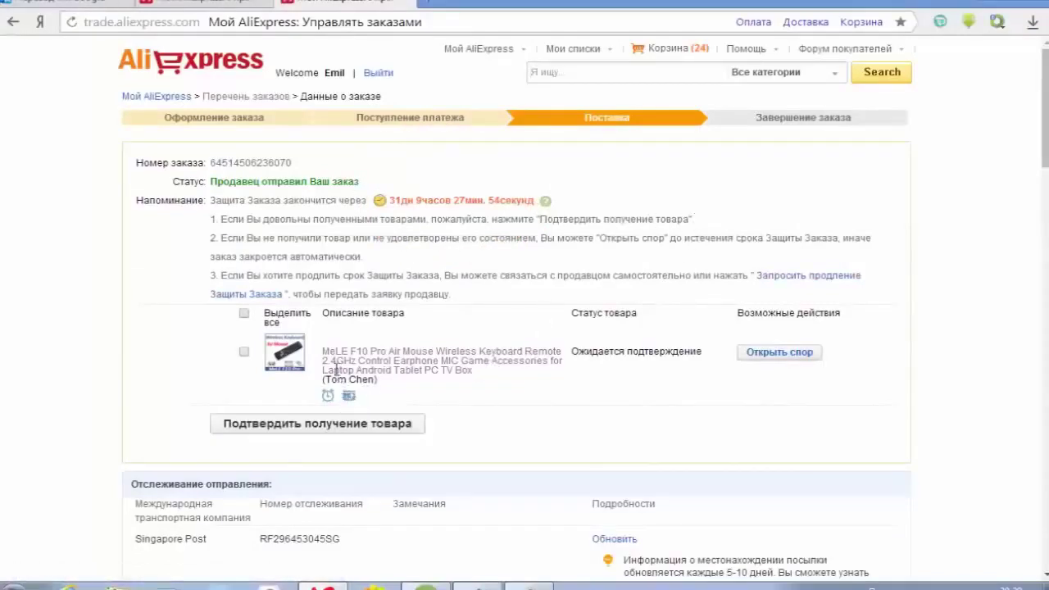
scroll(422, 339, "down", 1)
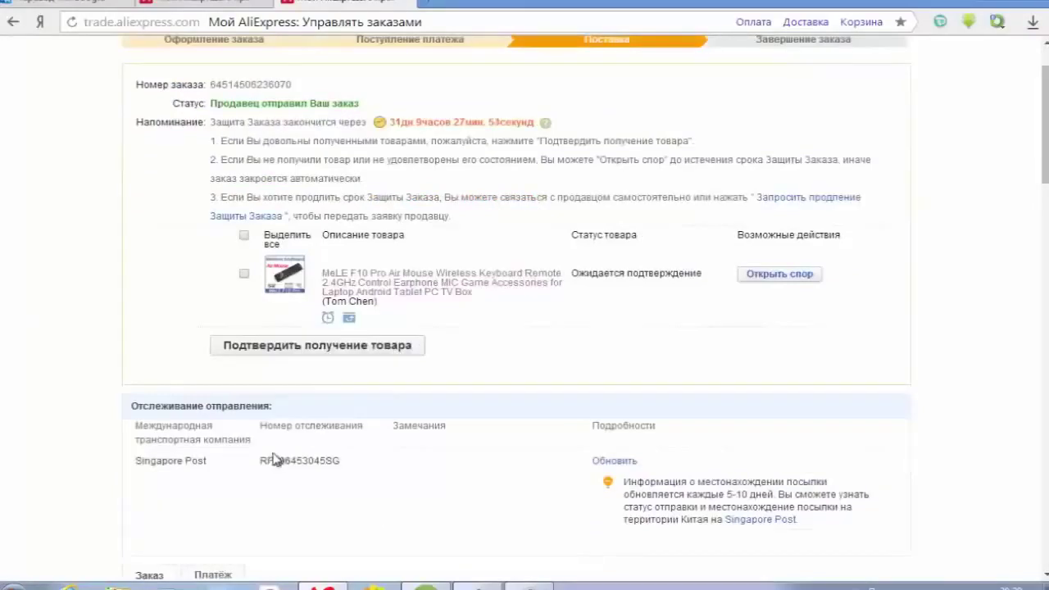
left_click_drag(260, 460, 337, 462)
right_click(337, 462)
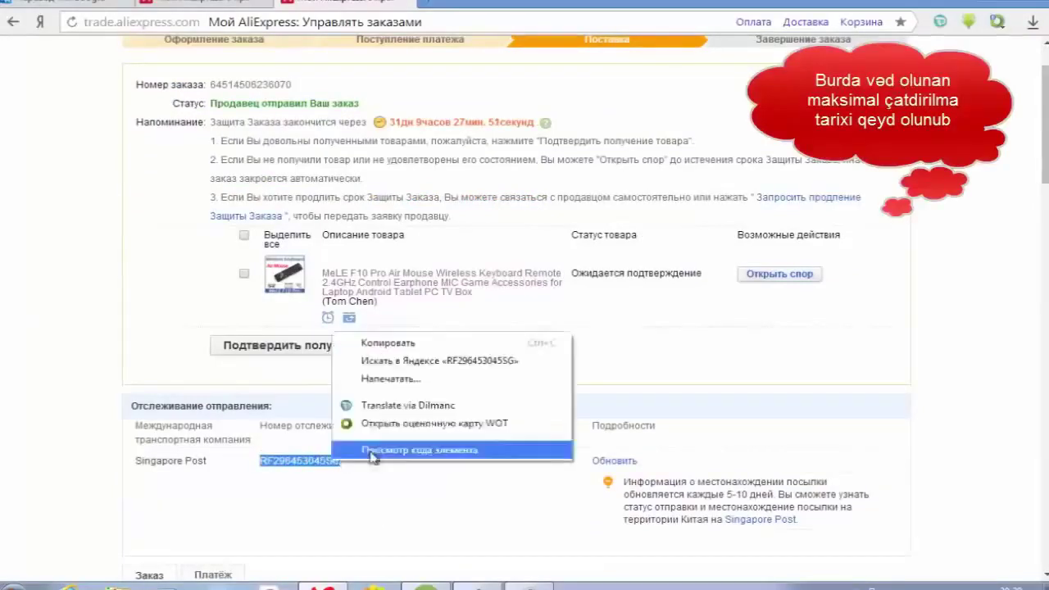
left_click(376, 348)
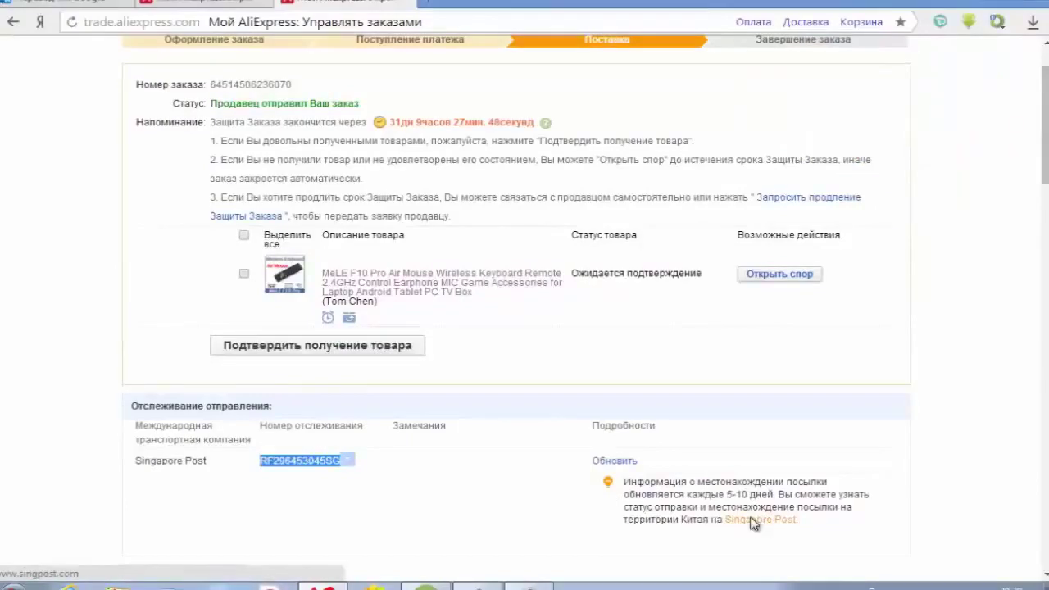
left_click(758, 519)
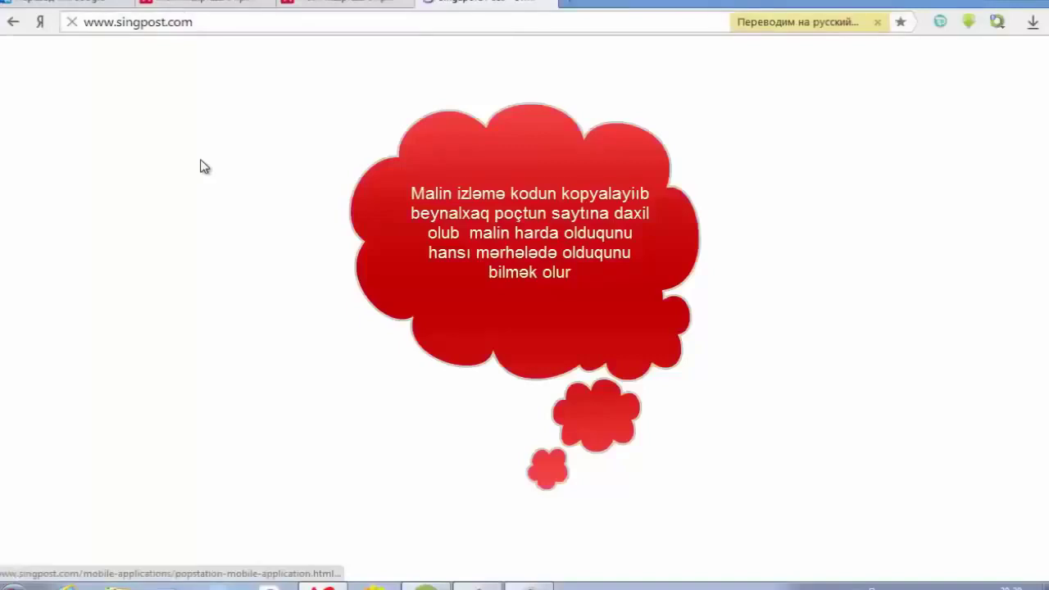
- Paste the tracking number into Track Item and open the parcel's detailed record
scroll(491, 365, "down", 1)
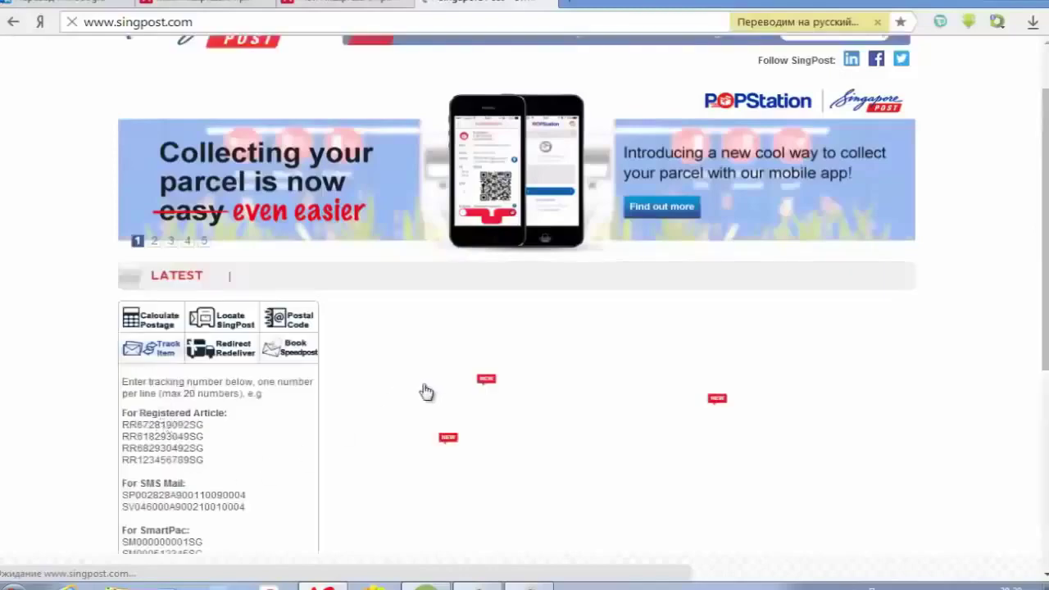
scroll(419, 377, "down", 2)
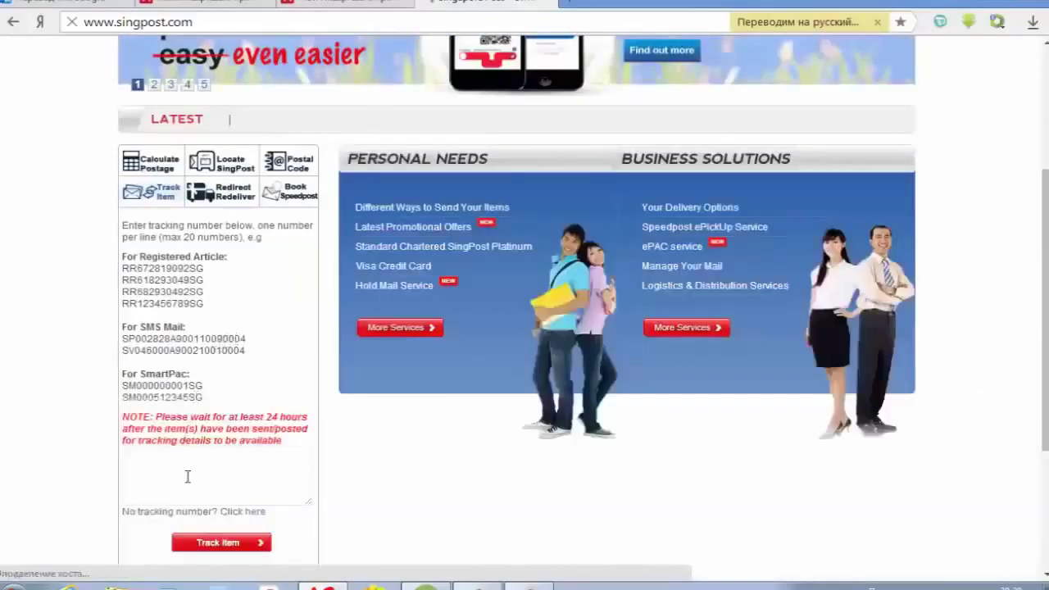
left_click(182, 473)
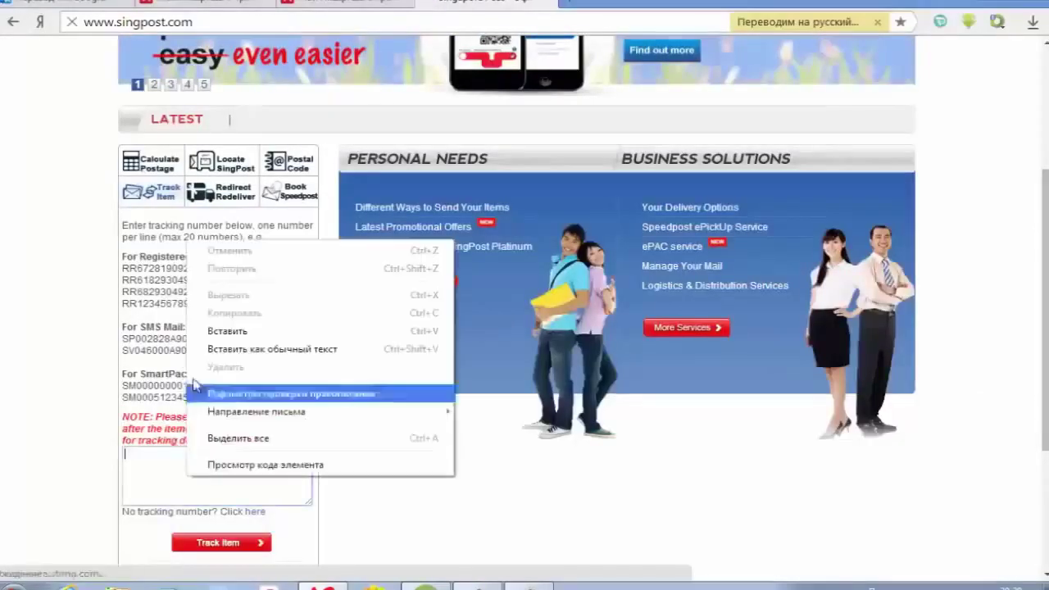
left_click(198, 351)
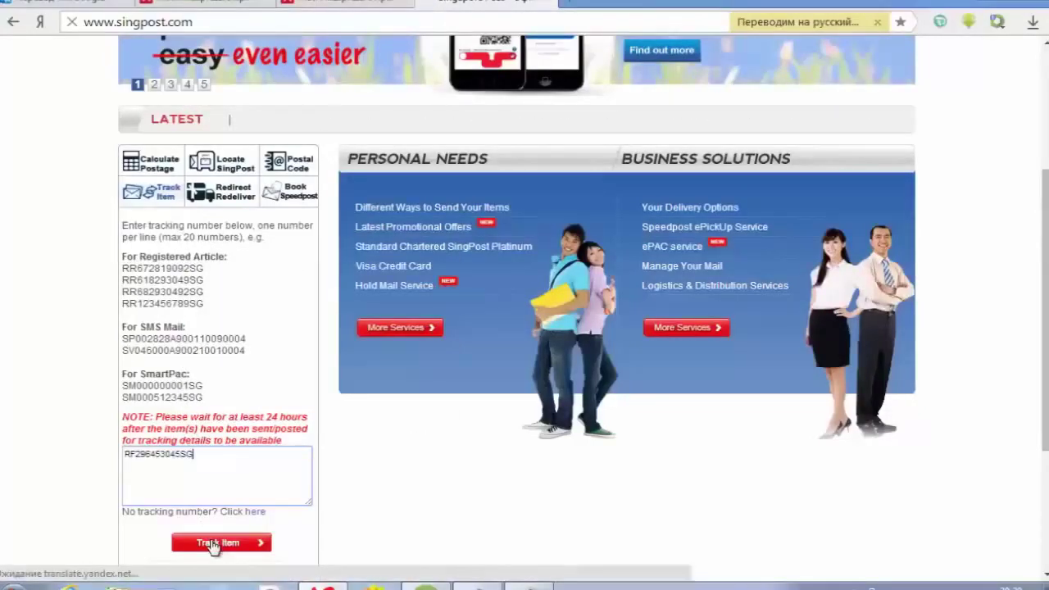
left_click(211, 544)
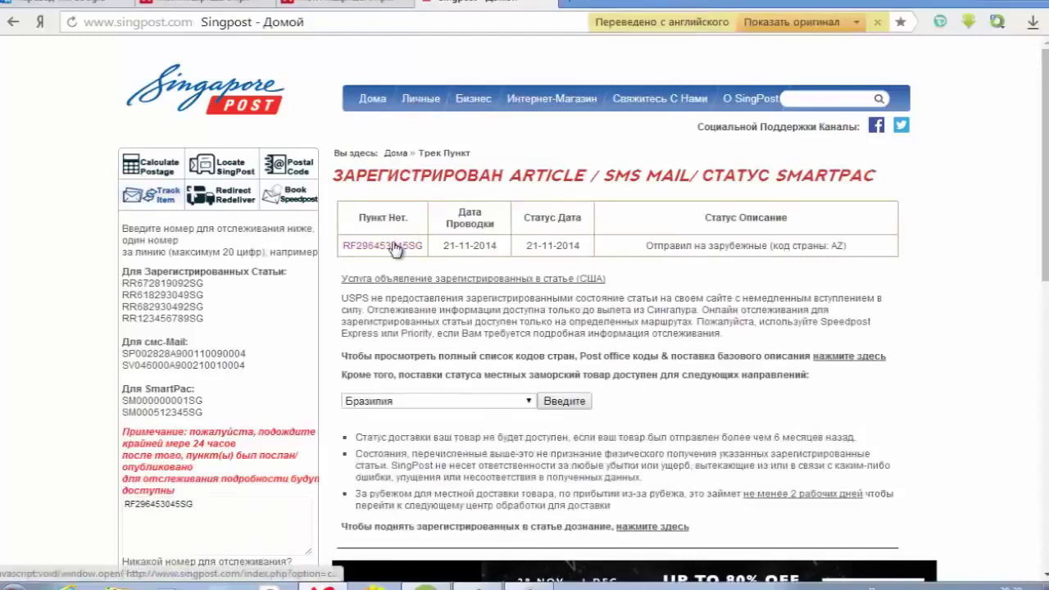
left_click(395, 246)
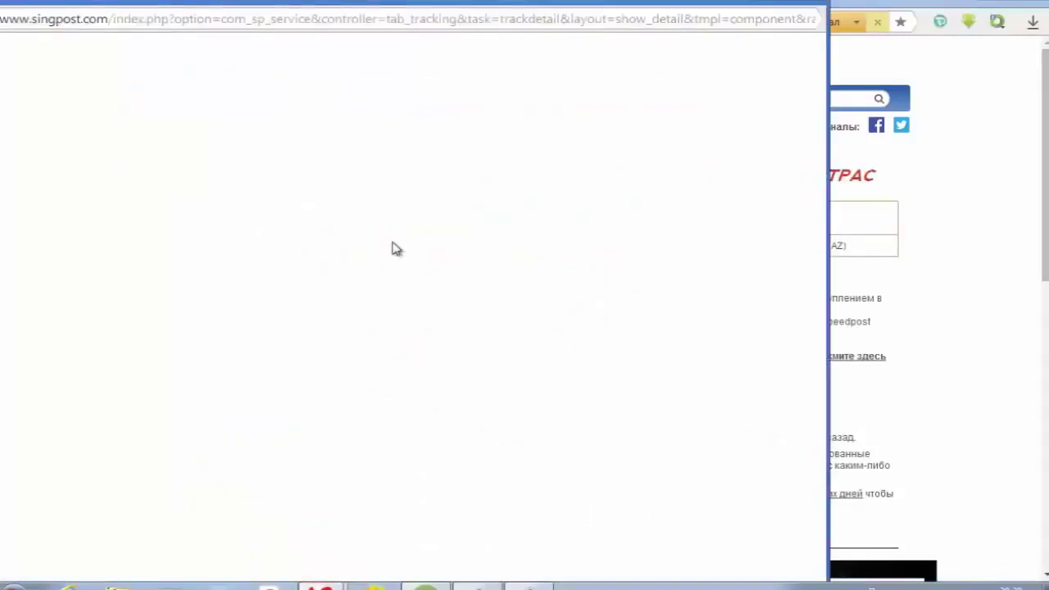